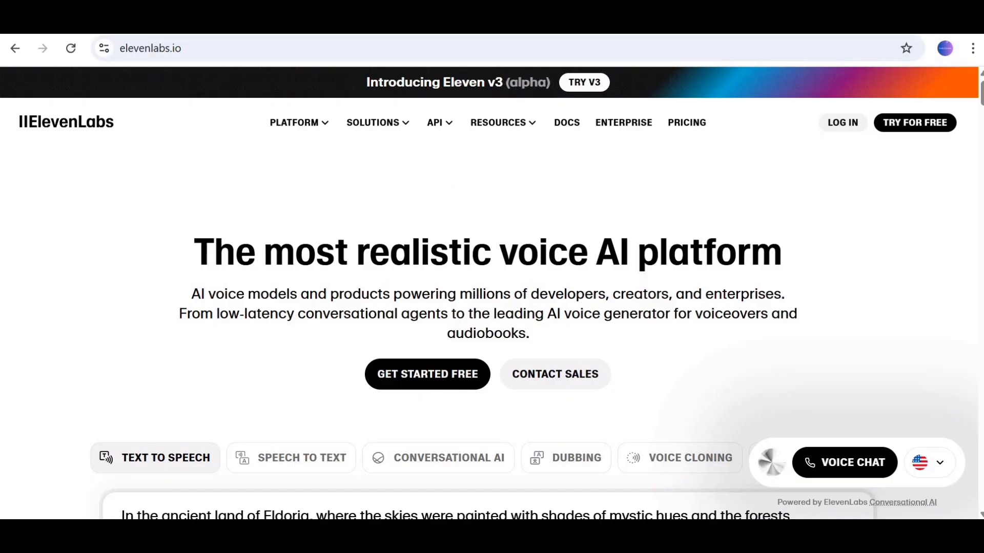
Log in to ElevenLabs with the existing Google account and approve the sign-in
left_click(241, 48)
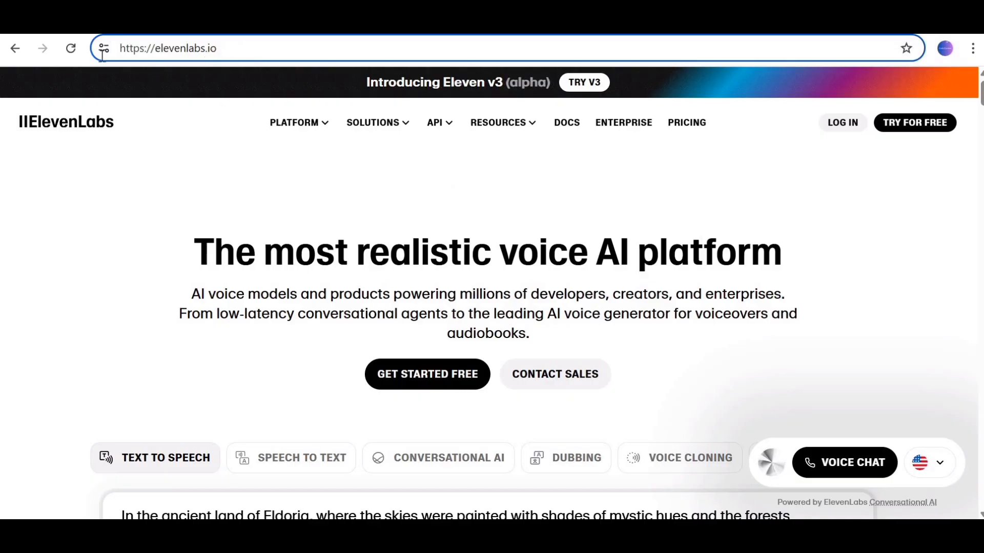
left_click(239, 150)
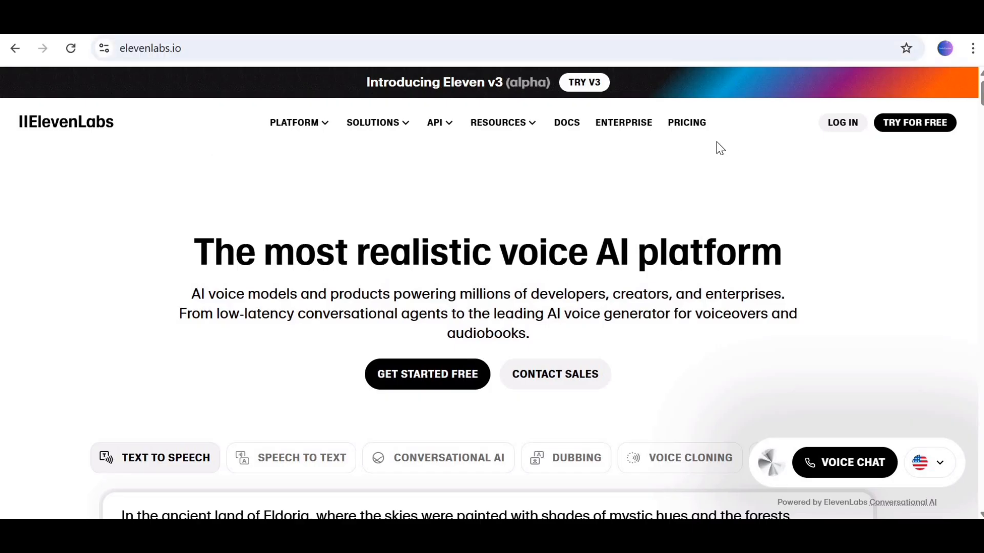
left_click(840, 132)
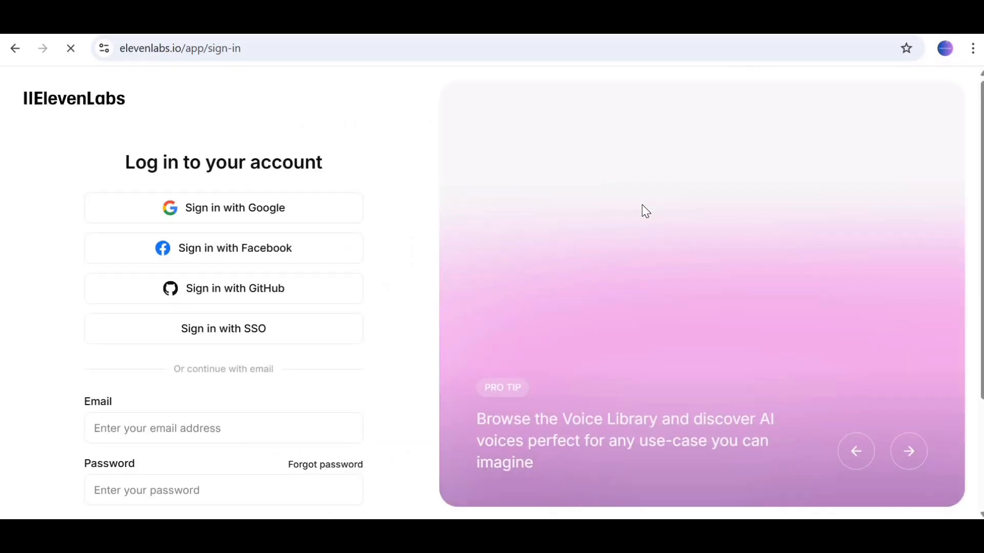
left_click(266, 210)
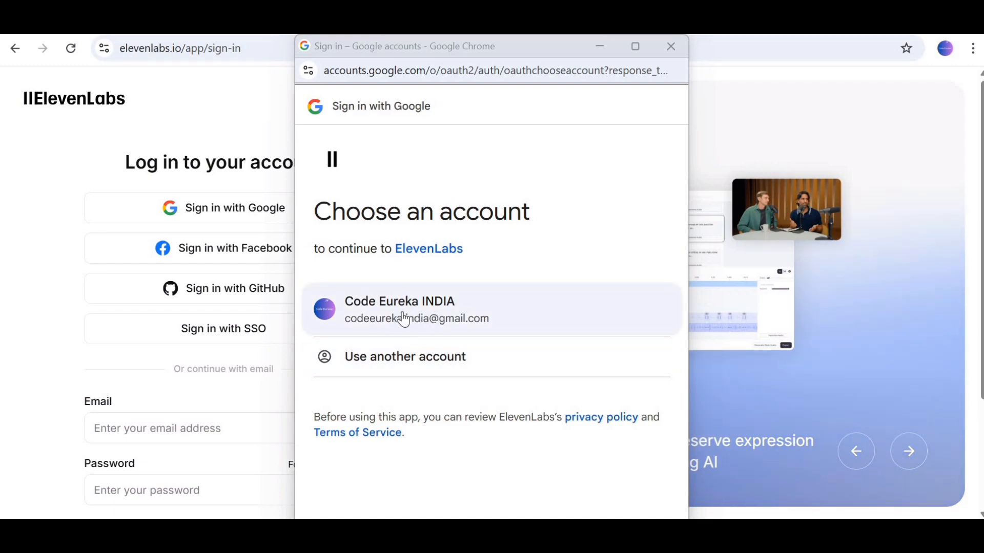
left_click(398, 306)
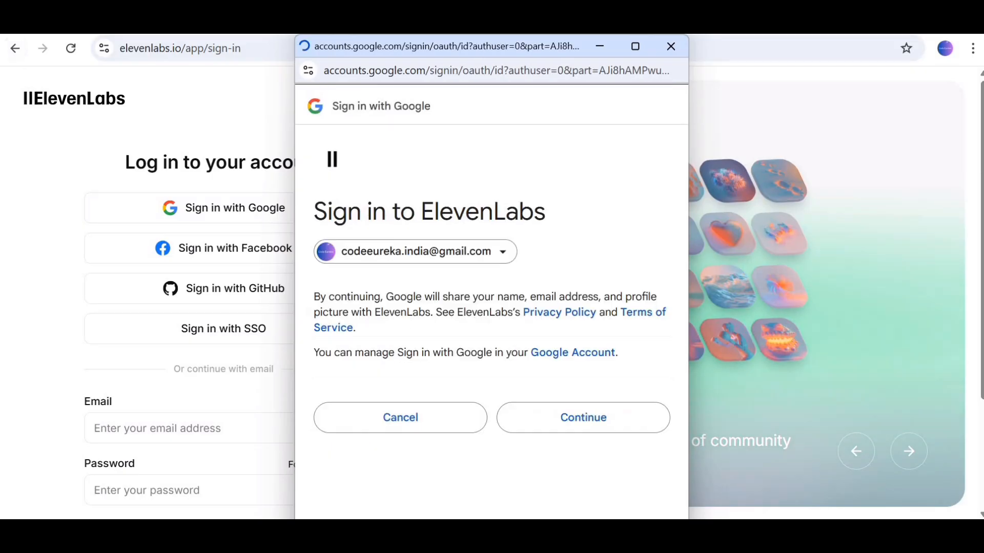
left_click(561, 426)
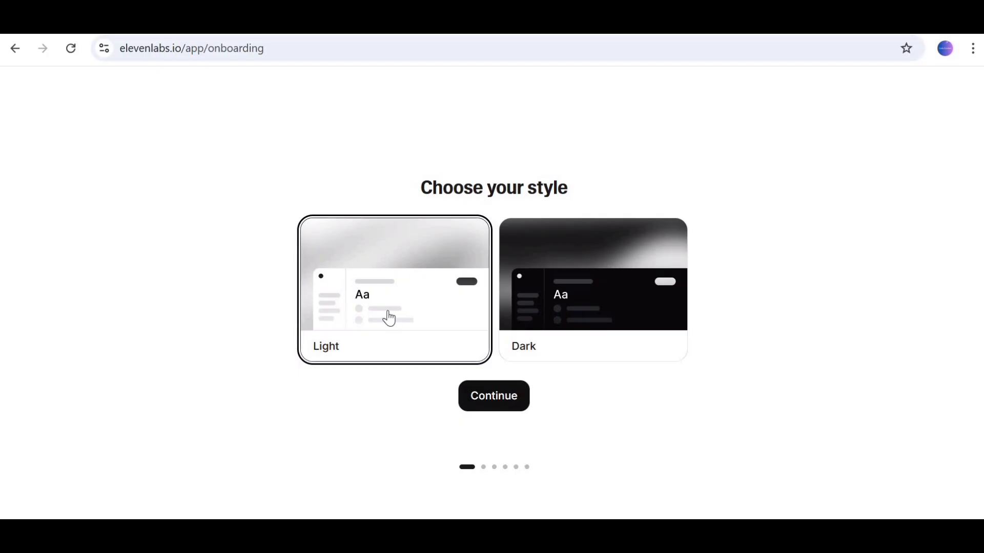
Accept the Light style, then fill in the profile name and date of birth and submit them
left_click(496, 402)
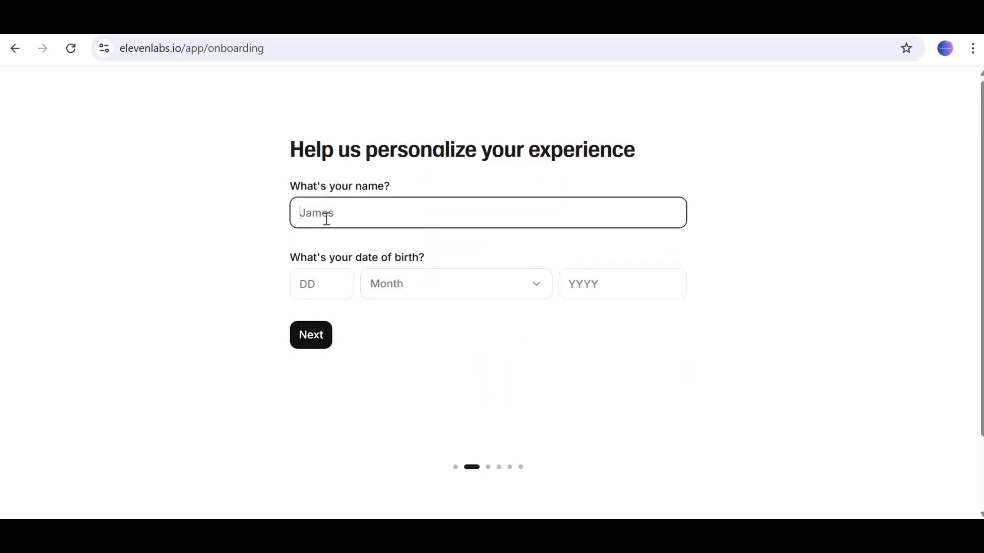
type("CodeEureke")
left_click(337, 285)
type("01")
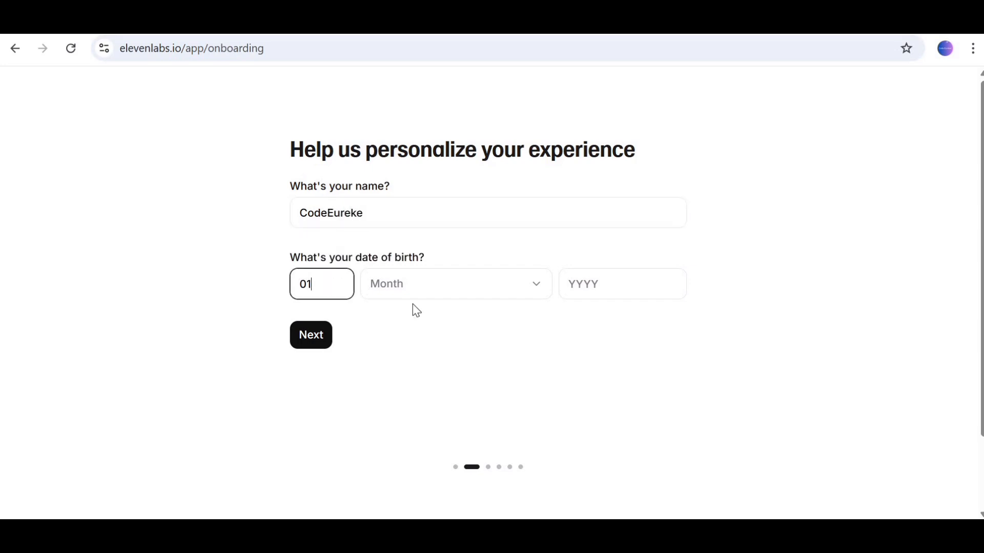
left_click(417, 285)
key("Return")
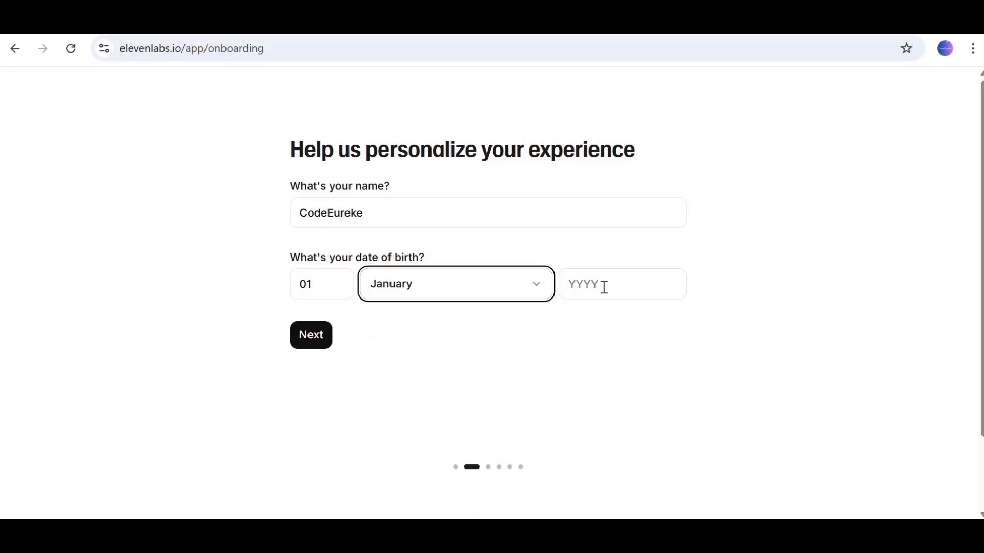
left_click(604, 287)
type("2000")
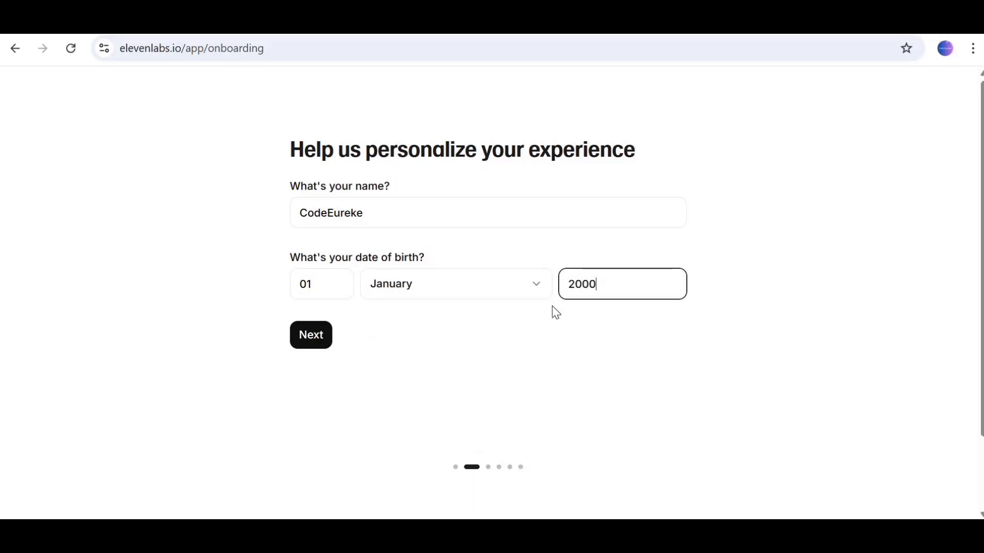
left_click(296, 335)
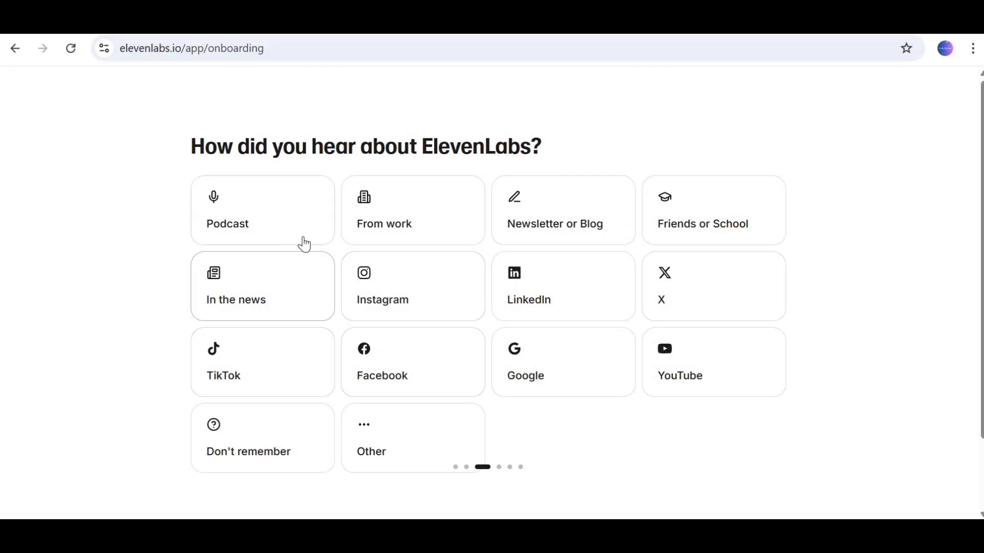
Answer the onboarding questions with YouTube as the referral source, Personal use as the description and Studying as the kind of use
left_click_drag(253, 149, 495, 123)
left_click(495, 123)
left_click(712, 365)
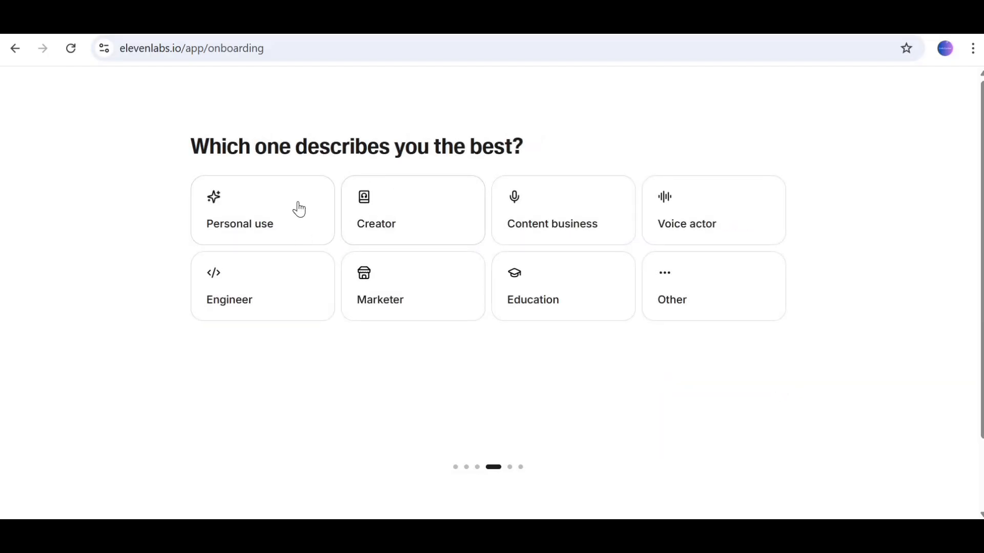
left_click(260, 226)
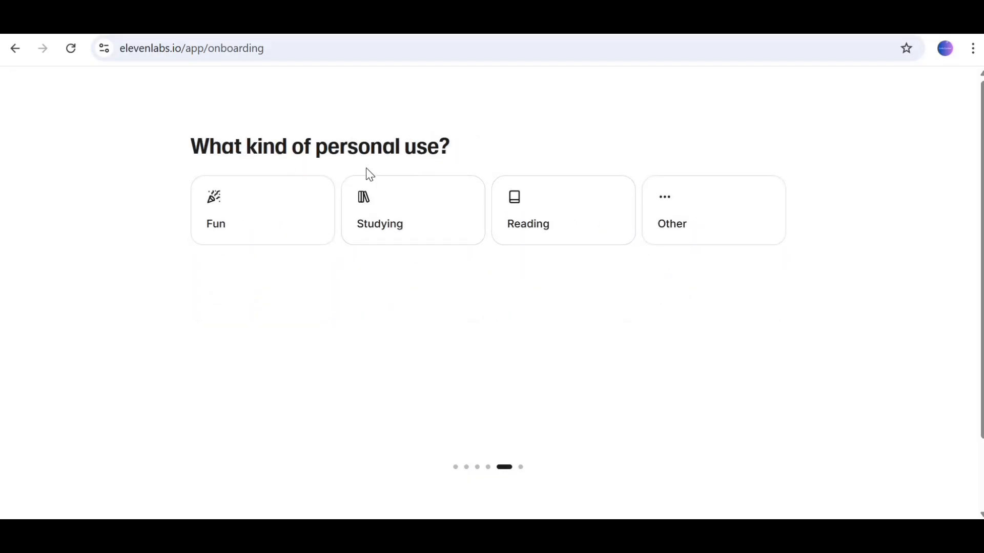
left_click(398, 225)
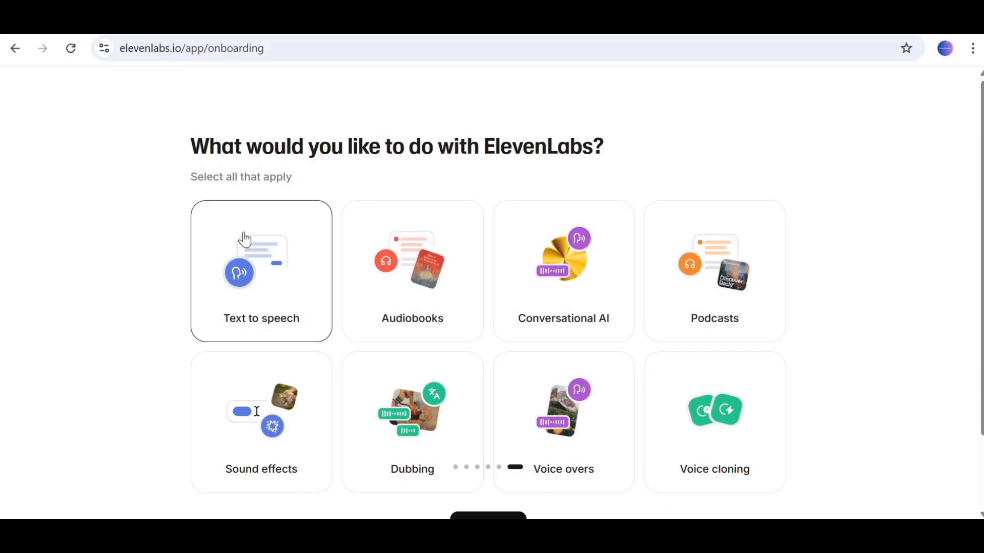
Choose Text to speech as the intended use, finish onboarding and dismiss the Eleven v3 introduction to reach the empty text editor
left_click(277, 282)
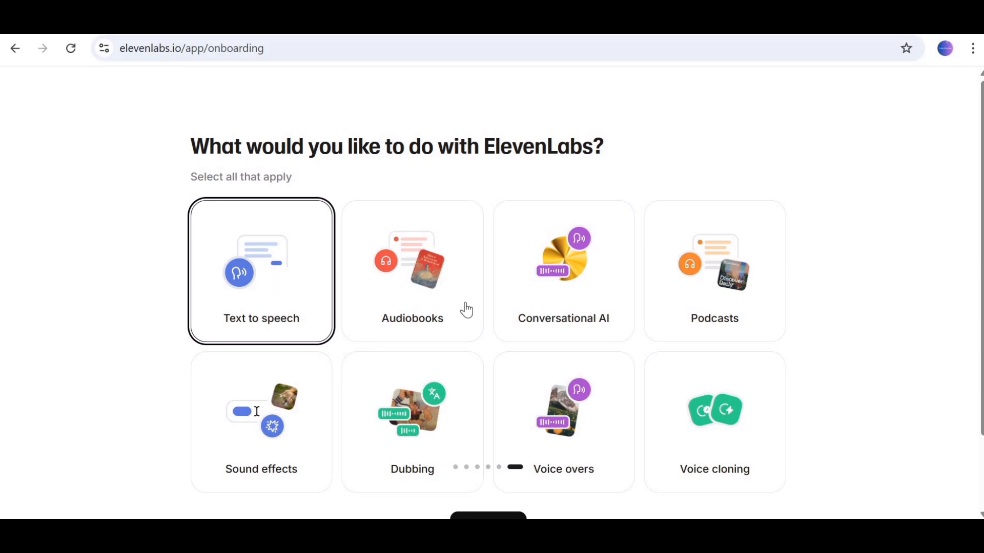
scroll(615, 437, "down", 2)
left_click(481, 441)
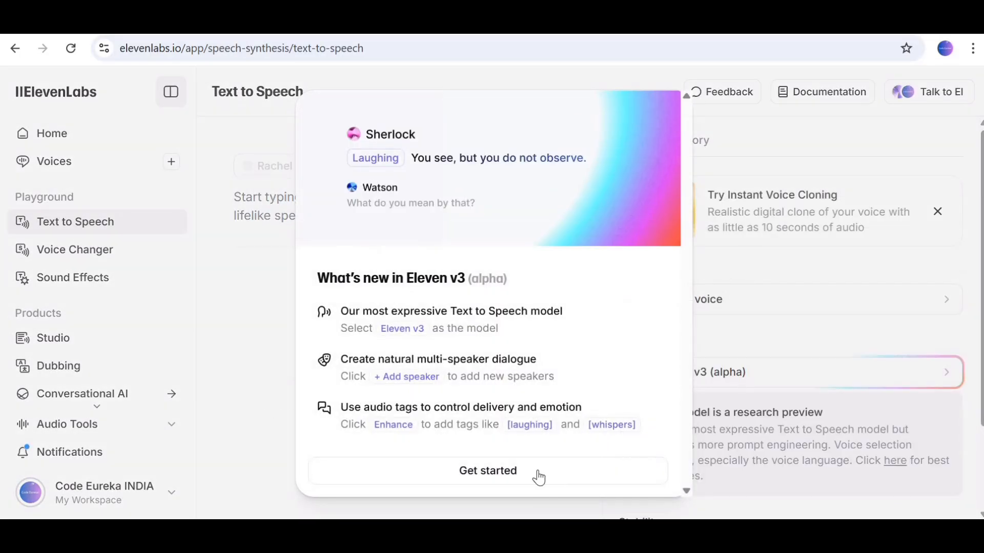
left_click(505, 472)
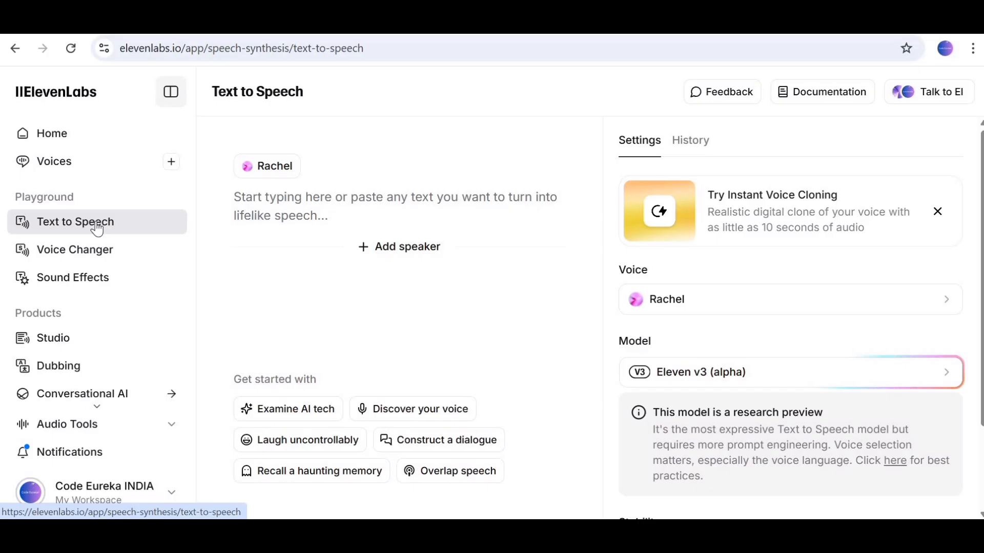
left_click(282, 212)
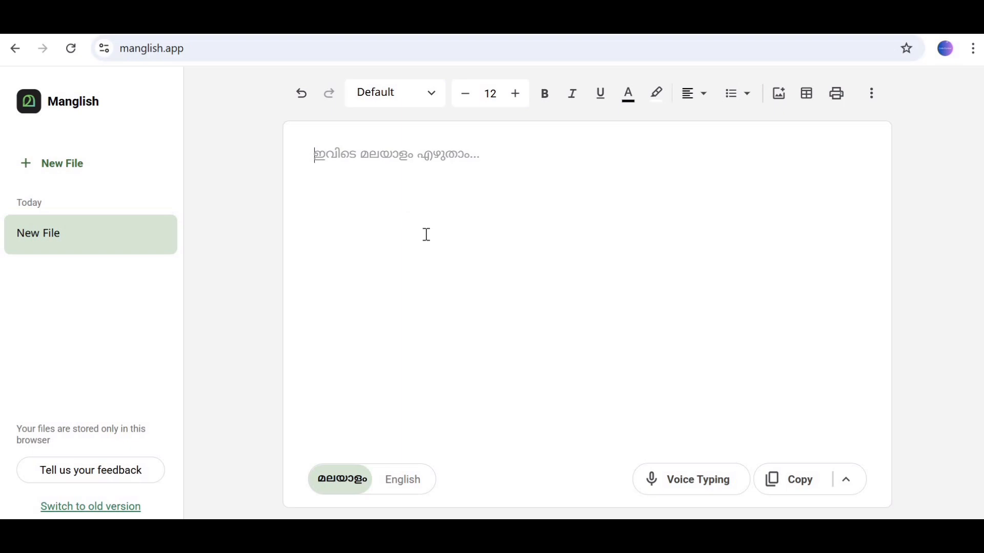
left_click(339, 139)
left_click(211, 52)
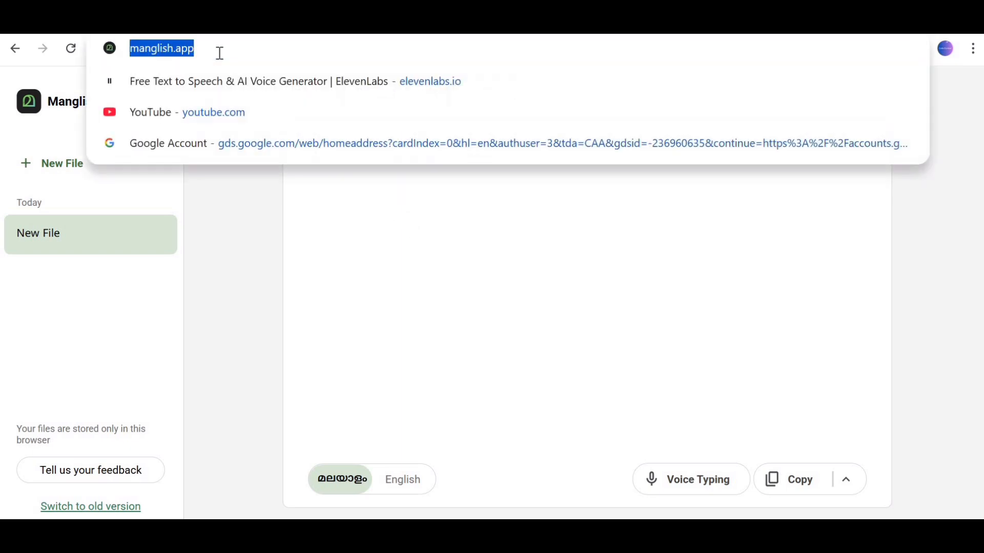
left_click(356, 224)
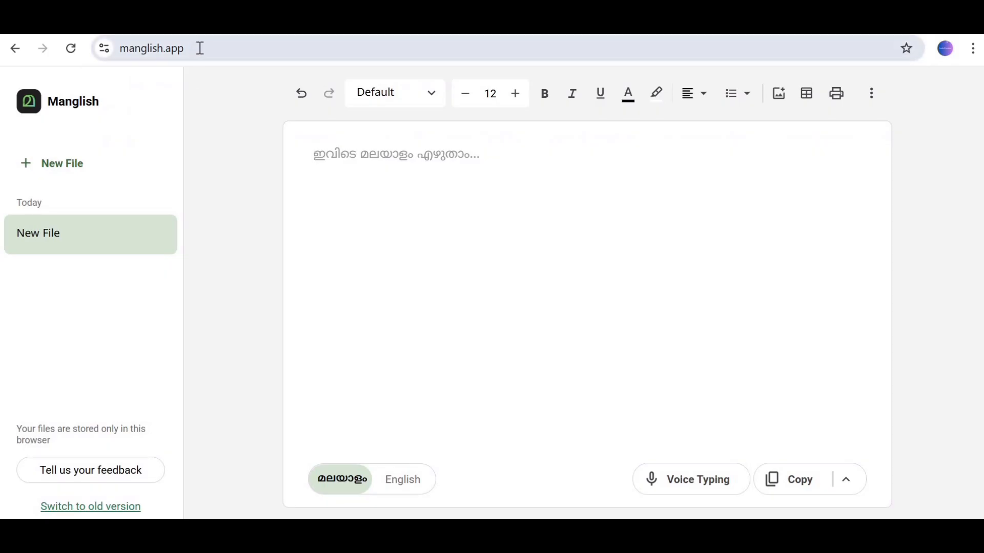
left_click(201, 54)
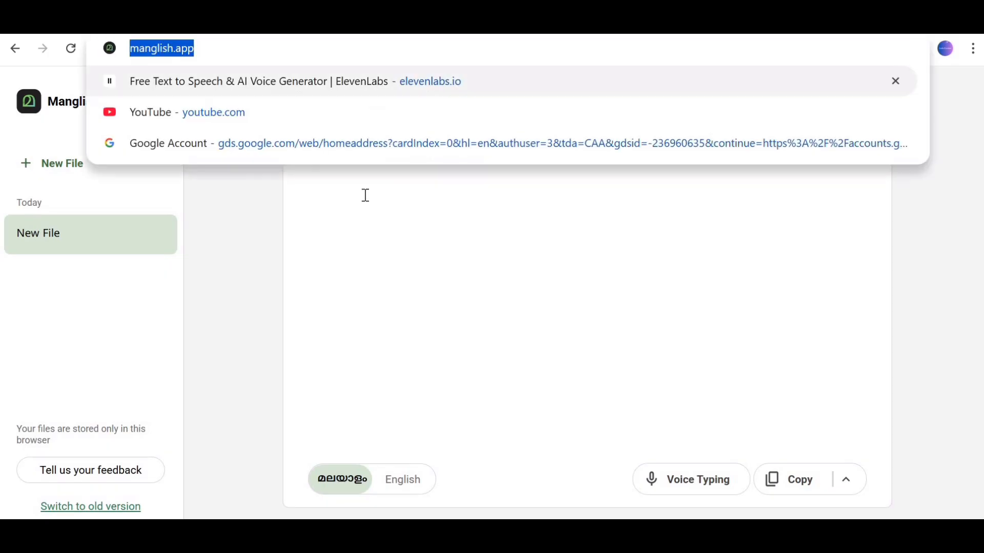
Write "പഴയതും പുതിയതും" in the empty Manglish document by transliterating "pazhyathum" and "puthiyathum", and begin the following word with "aya"
left_click(364, 195)
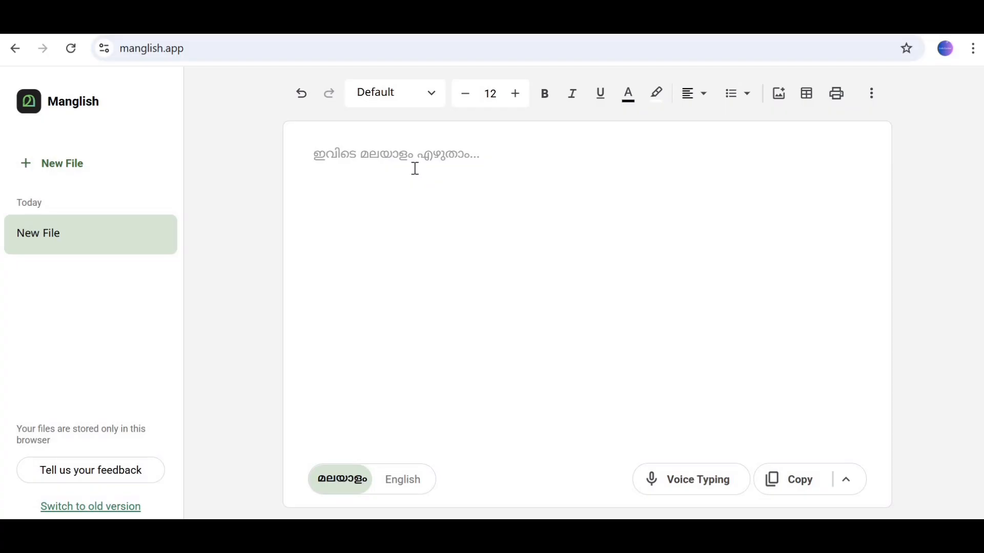
type("pazhya")
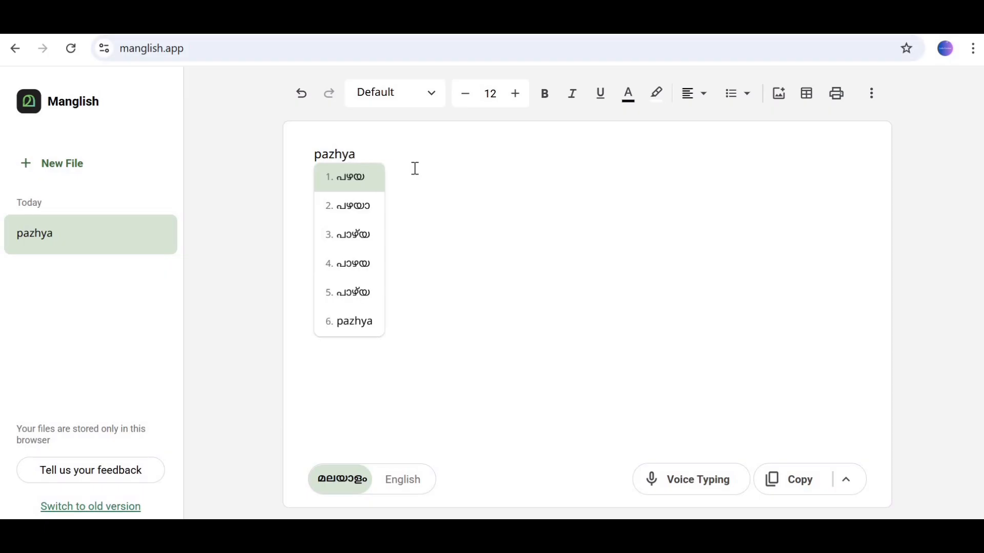
type("thum")
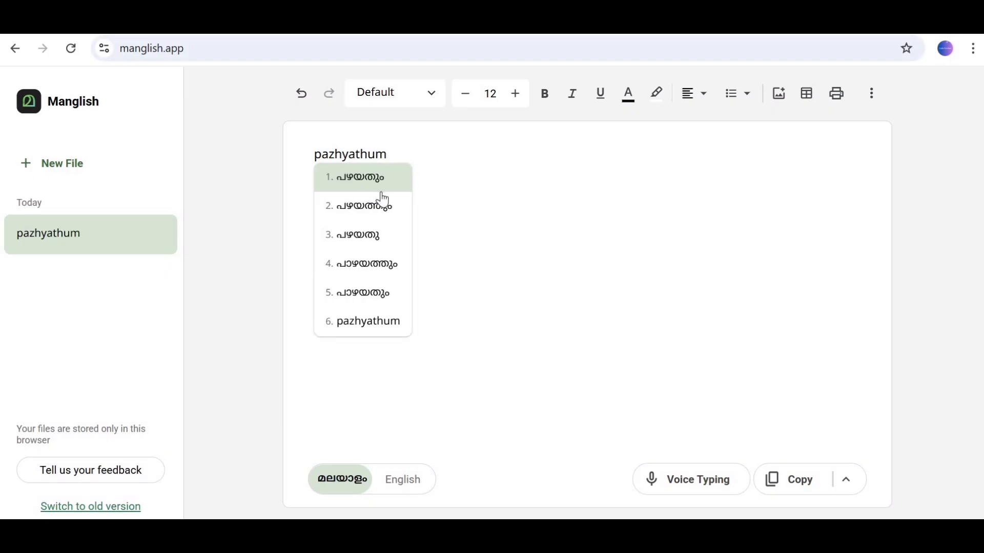
key("Down")
key("Down")
left_click(371, 189)
type("puthiya")
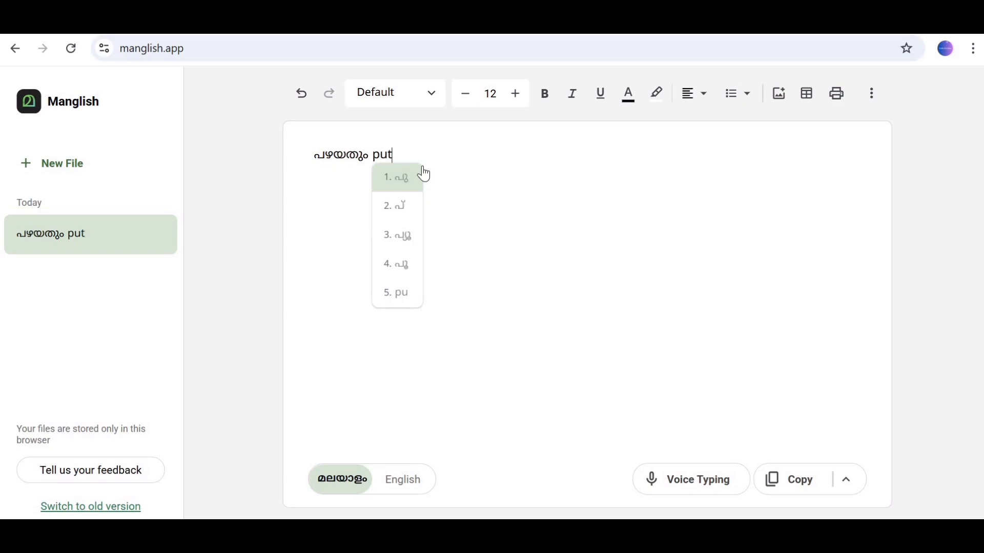
type("um")
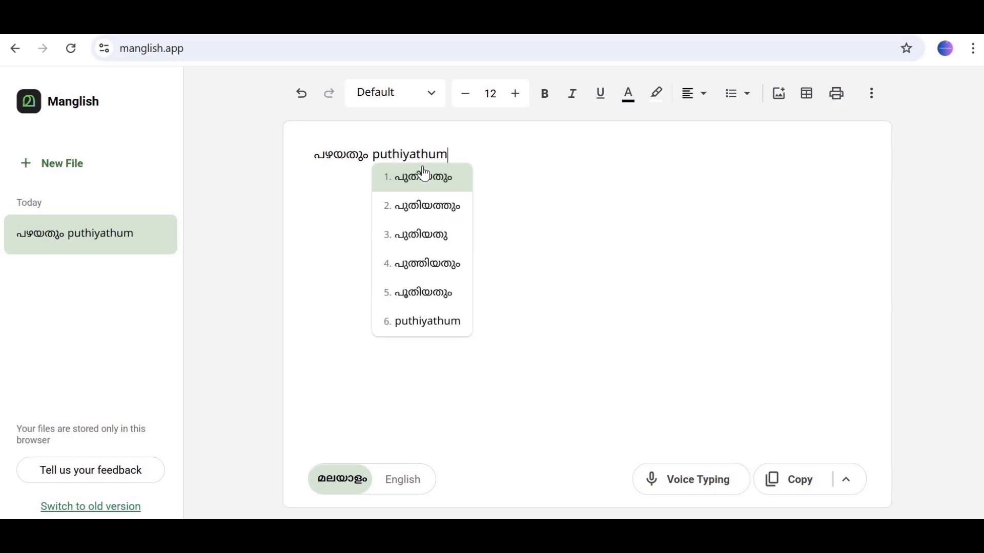
left_click(433, 189)
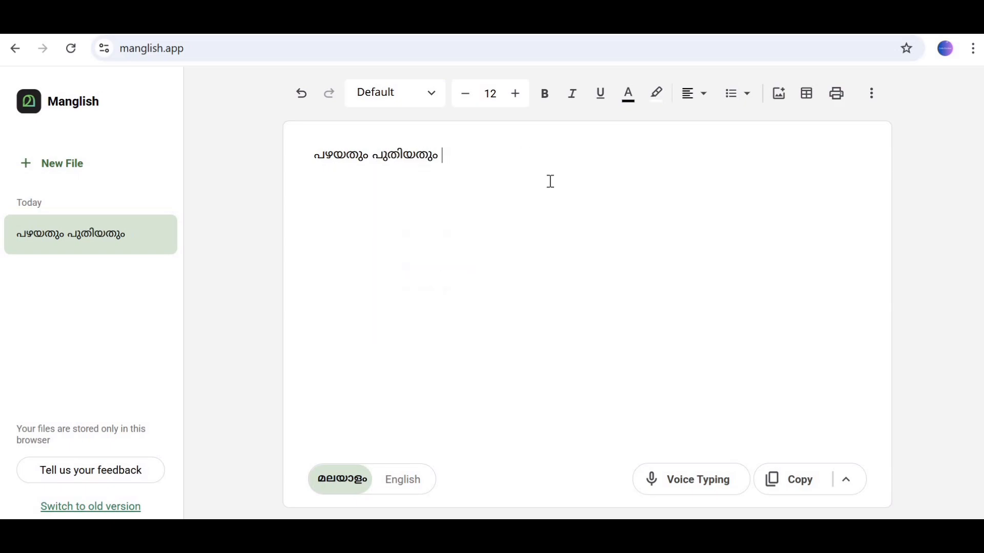
type("aya")
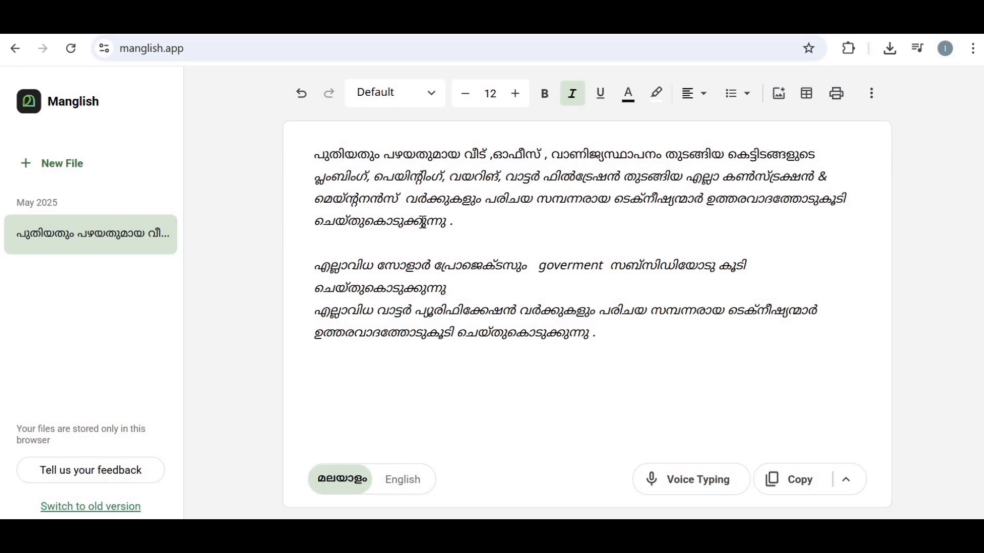
Copy the first Malayalam paragraph from the Manglish document and paste it into the ElevenLabs Text to Speech editor
left_click_drag(423, 224, 301, 157)
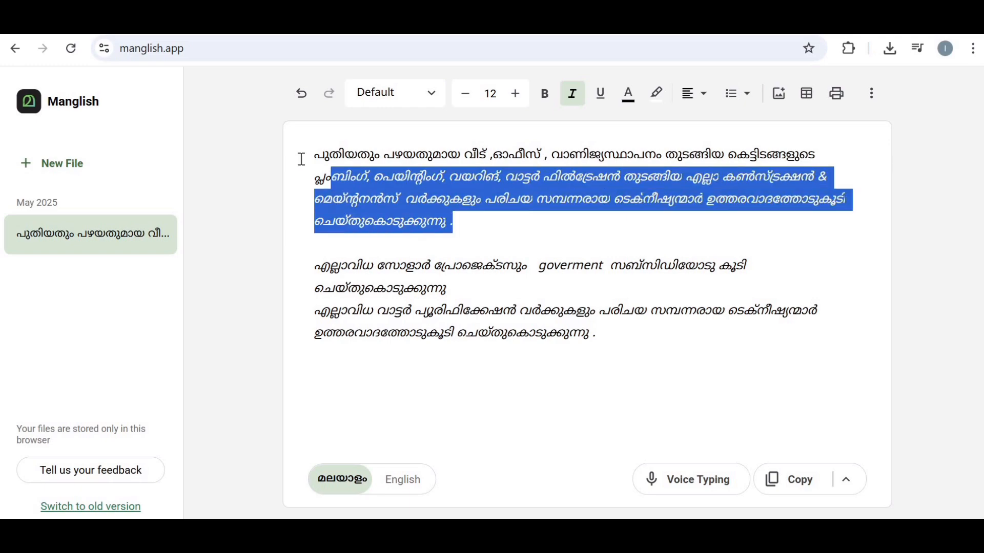
right_click(354, 169)
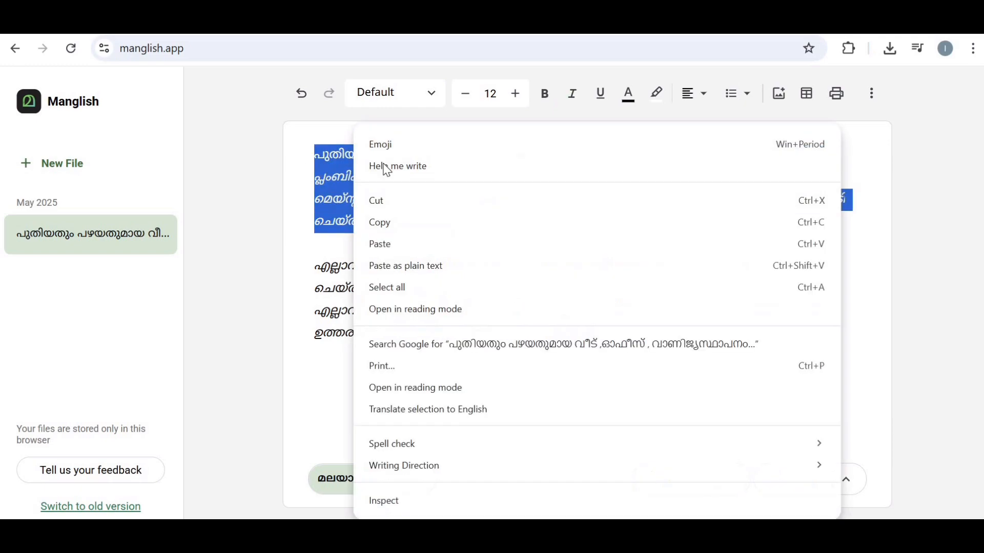
left_click(380, 223)
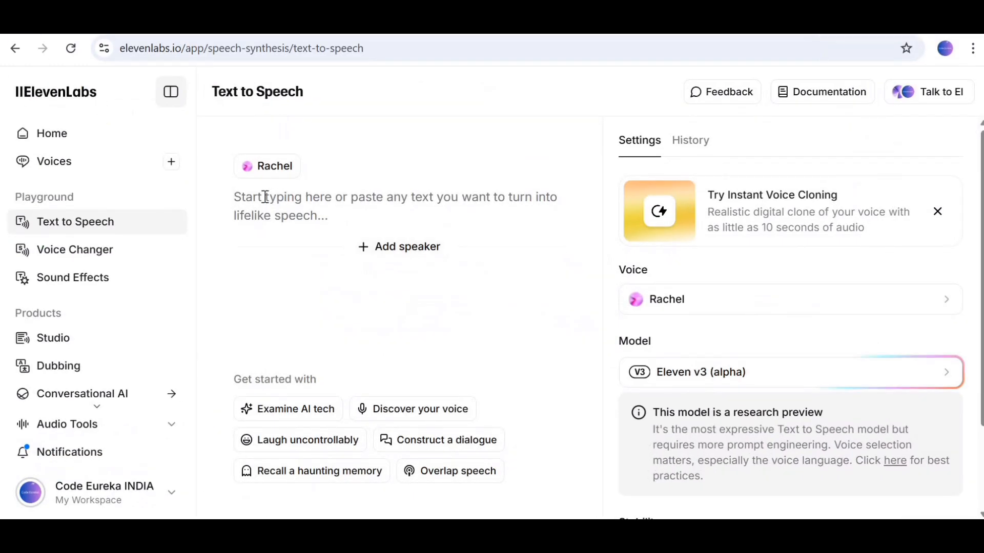
right_click(265, 200)
left_click(302, 344)
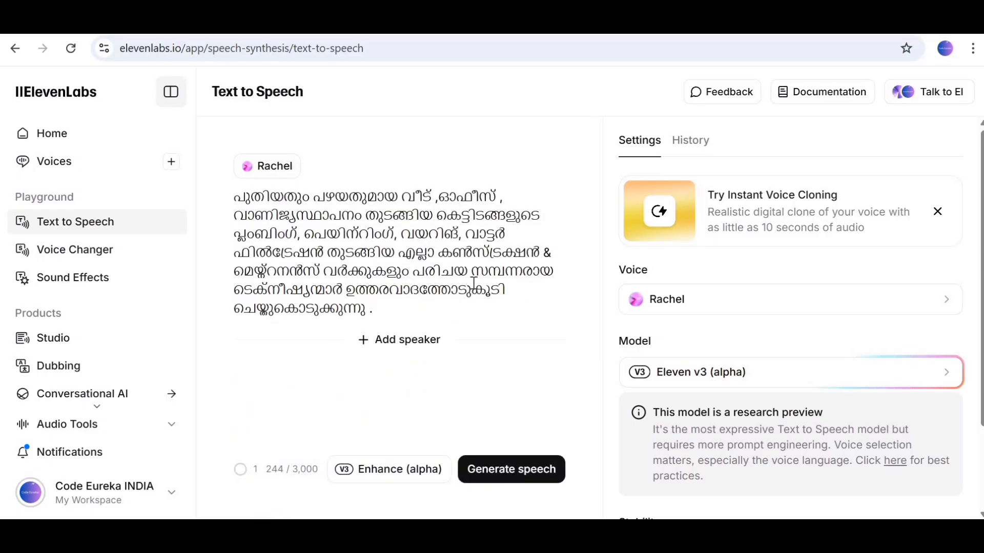
Open the voice selection for the speech and dismiss the Explore Voice Library banner
scroll(769, 307, "down", 2)
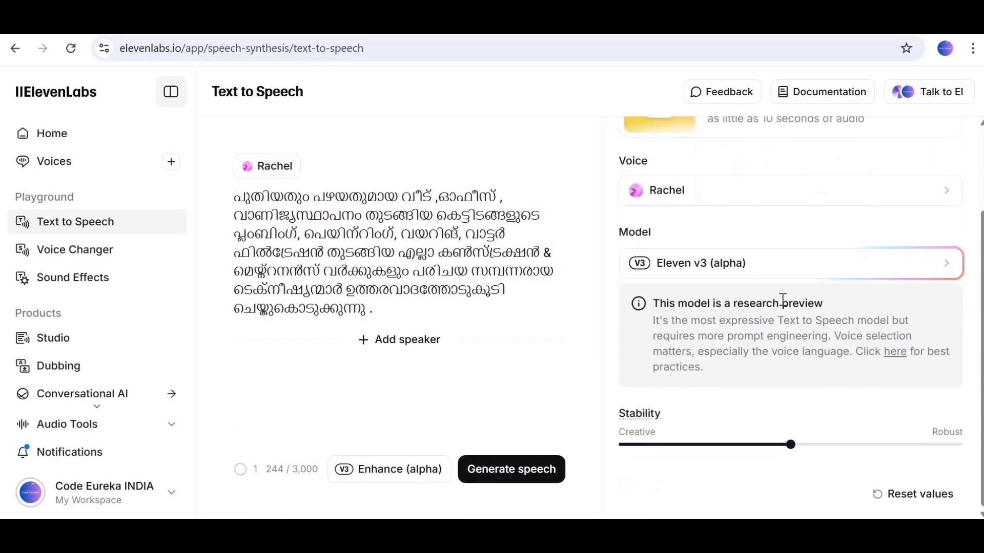
left_click(760, 199)
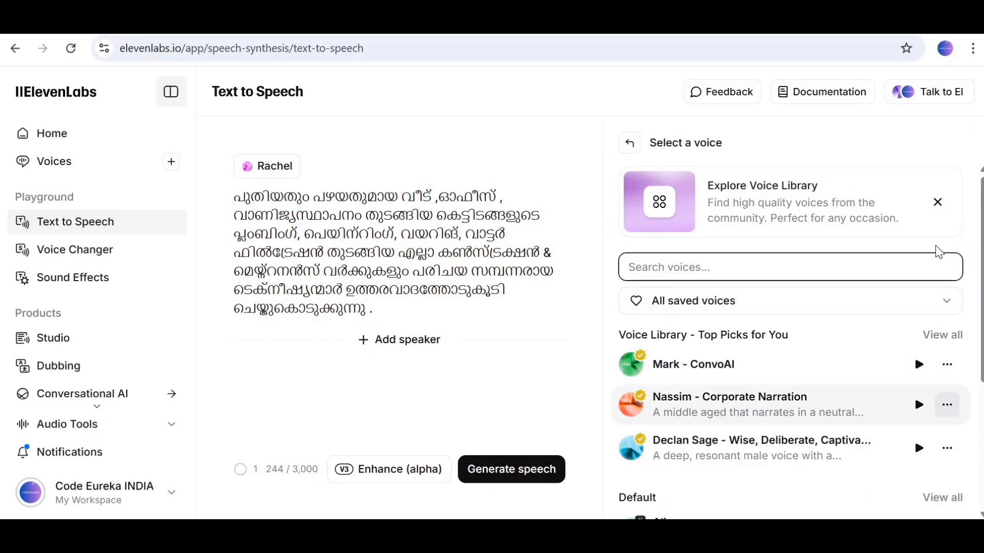
left_click(942, 205)
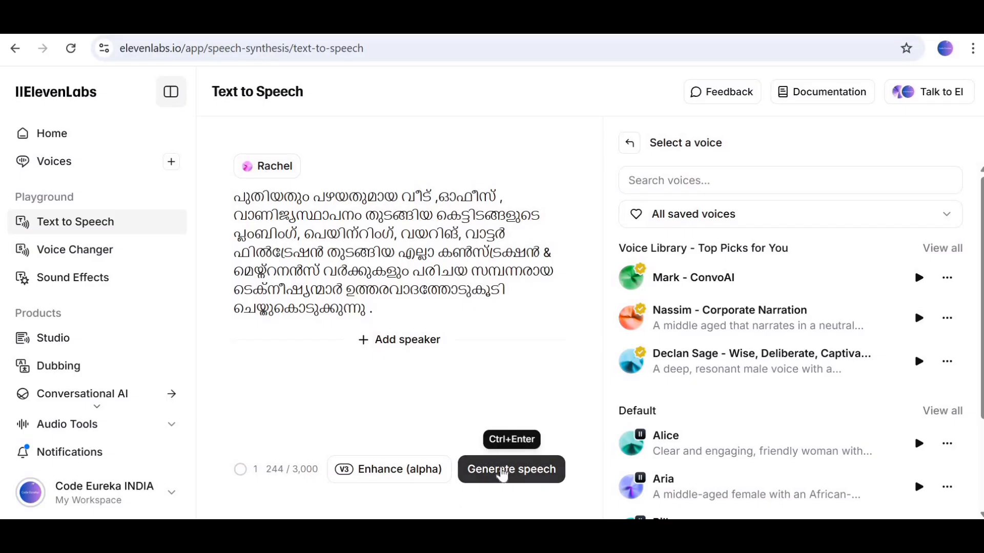
Generate speech from the pasted Malayalam paragraph and listen to Generation 1
left_click(502, 474)
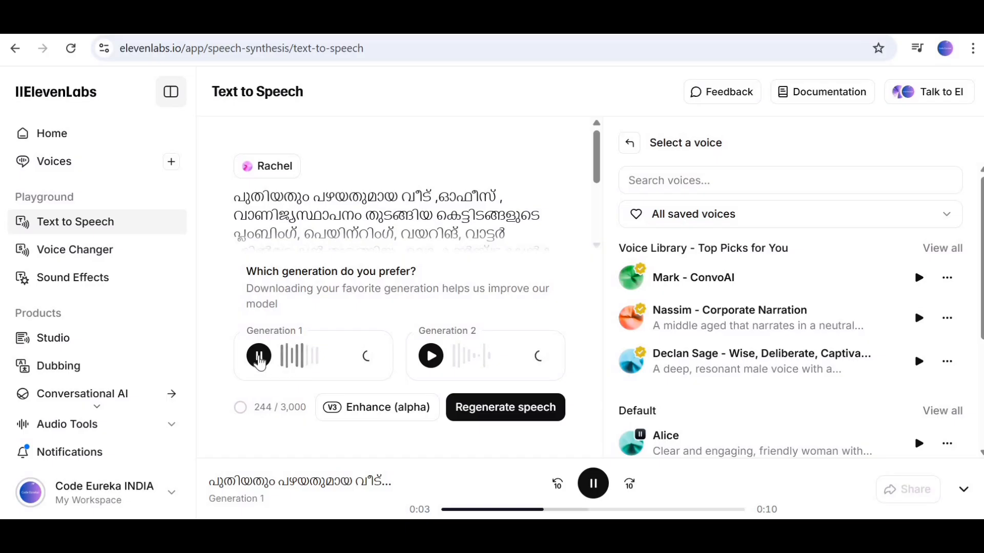
left_click(259, 357)
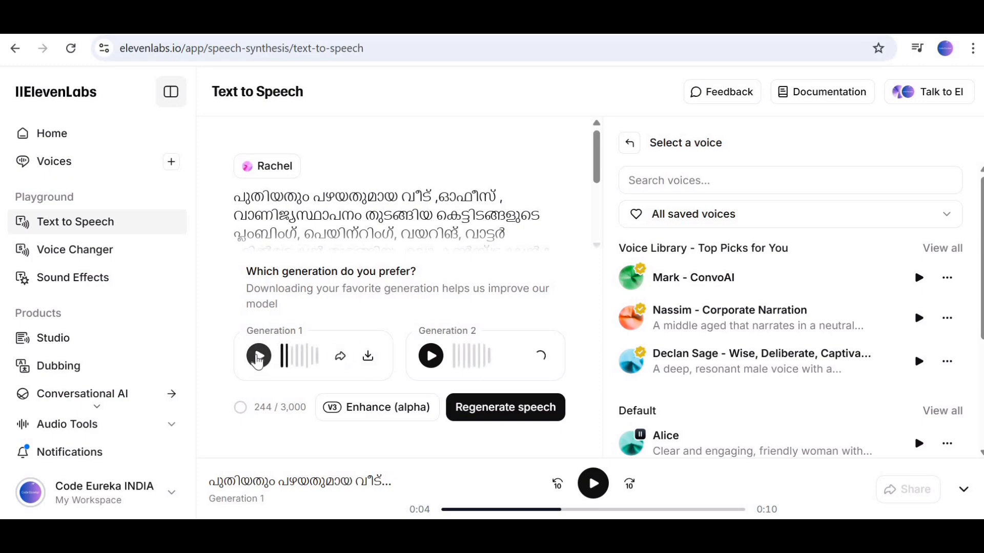
left_click(259, 357)
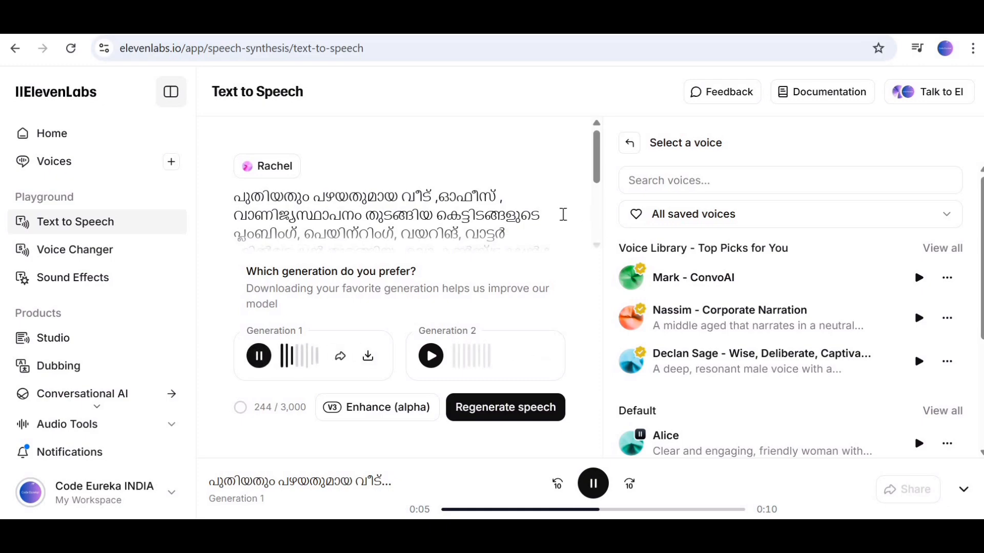
scroll(529, 210, "down", 5)
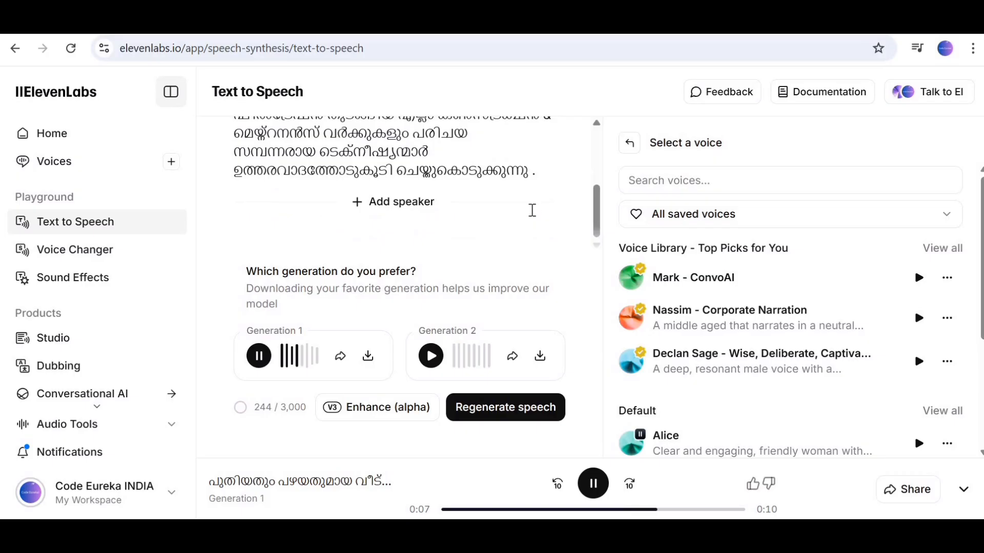
scroll(530, 210, "up", 5)
scroll(532, 210, "down", 5)
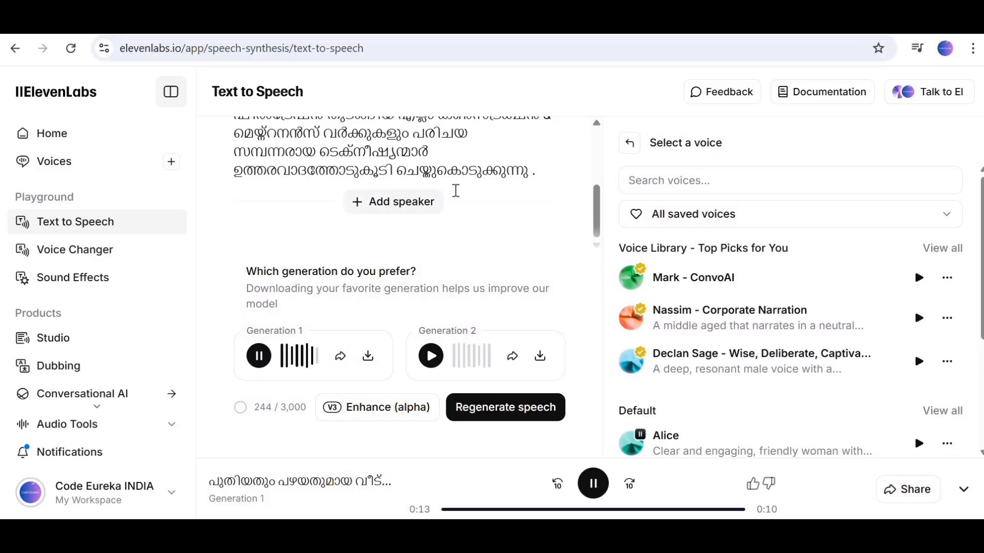
left_click(258, 357)
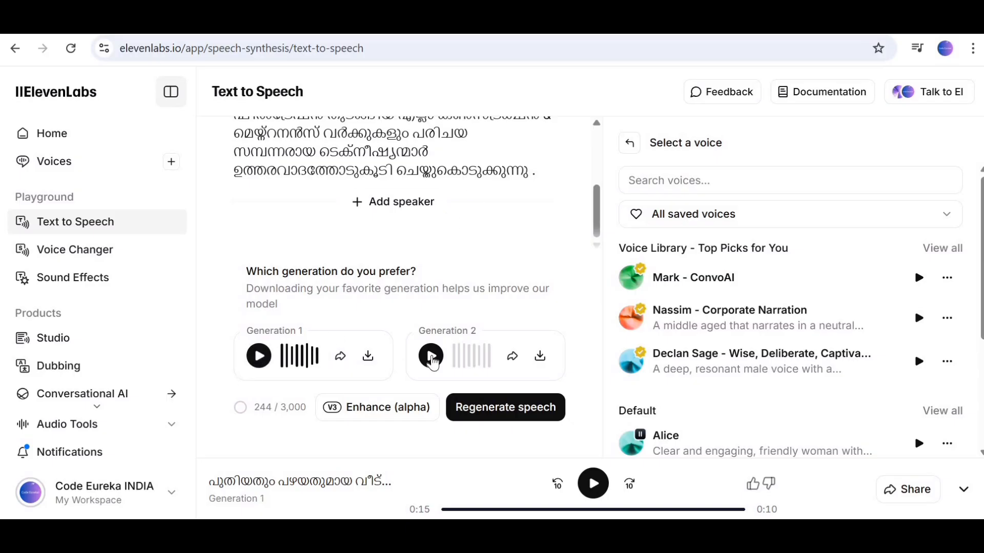
Listen to part of Generation 2 and download that generation as an audio file
left_click(430, 357)
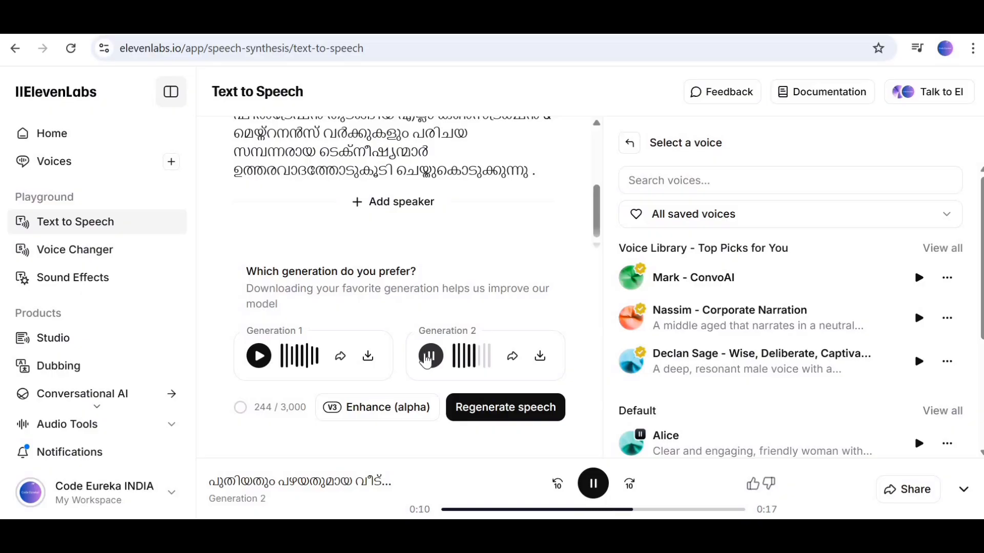
left_click(427, 360)
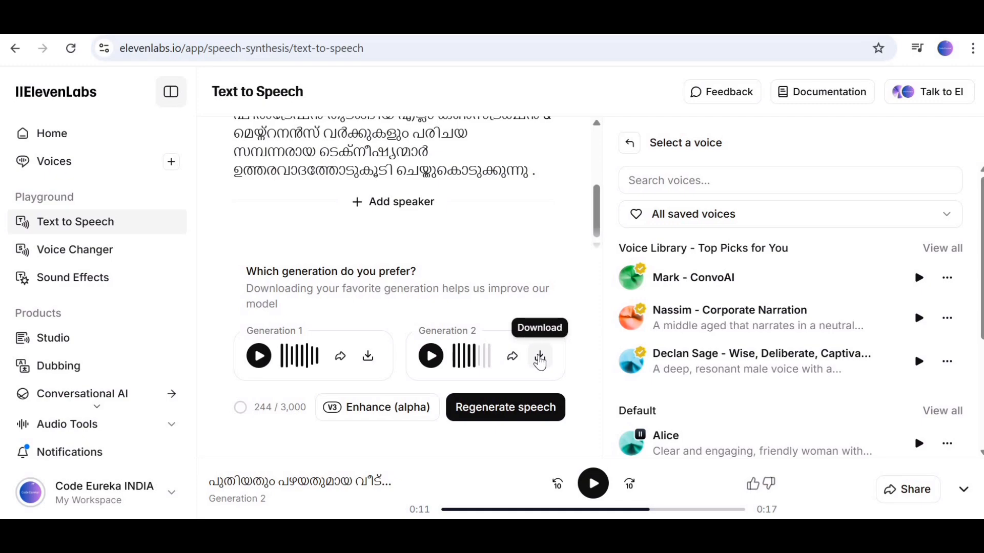
left_click(540, 361)
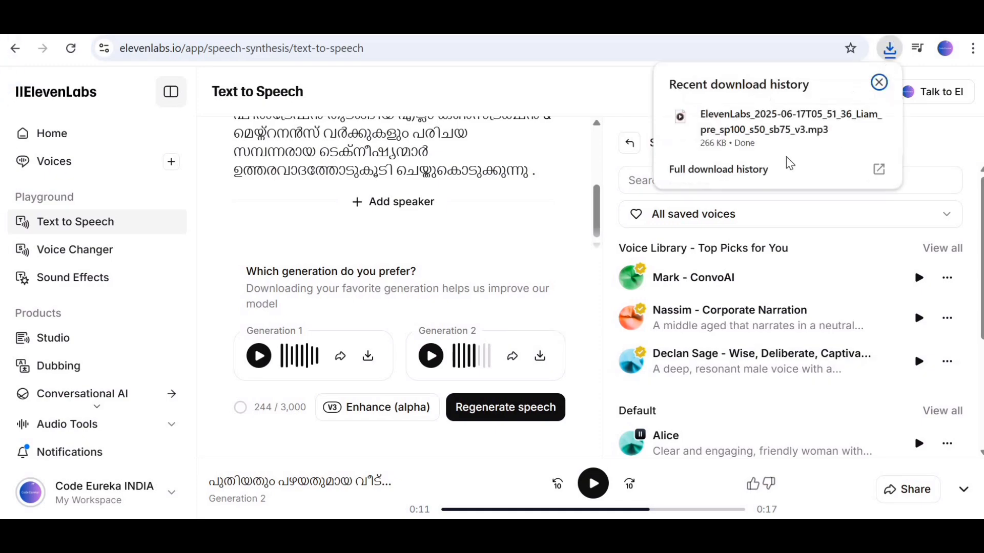
mouse_move(784, 136)
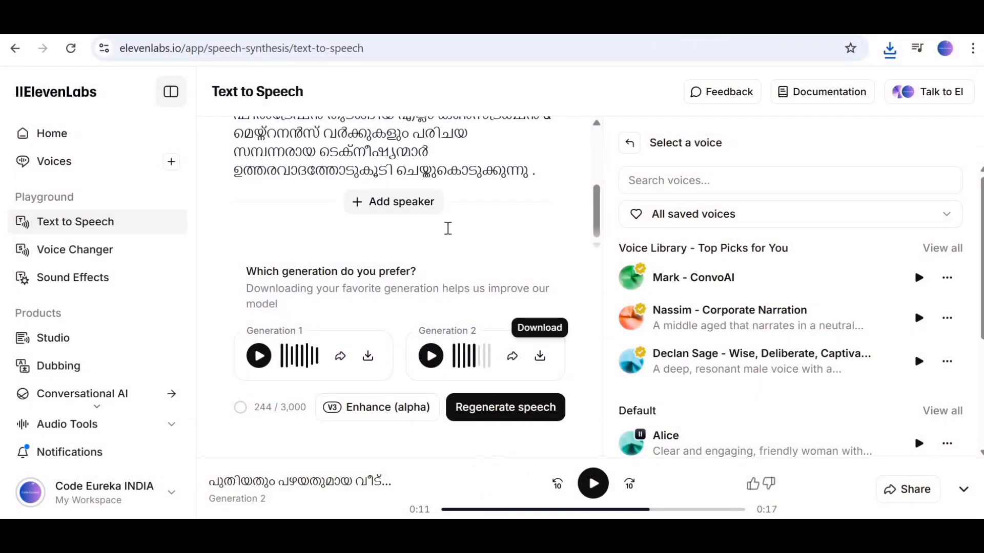
Start adding a new voice and choose Voice Design as the way to create it
scroll(563, 220, "up", 5)
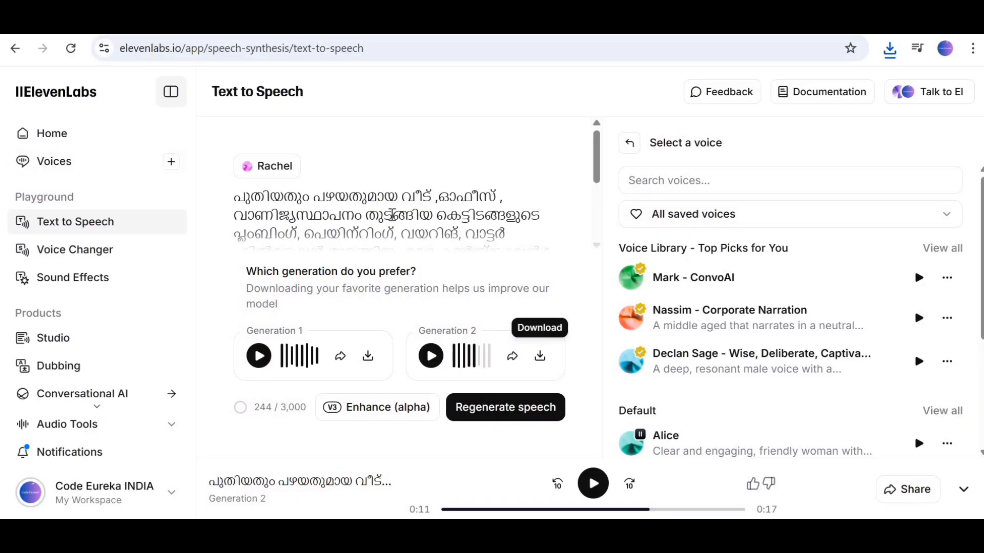
scroll(442, 215, "down", 5)
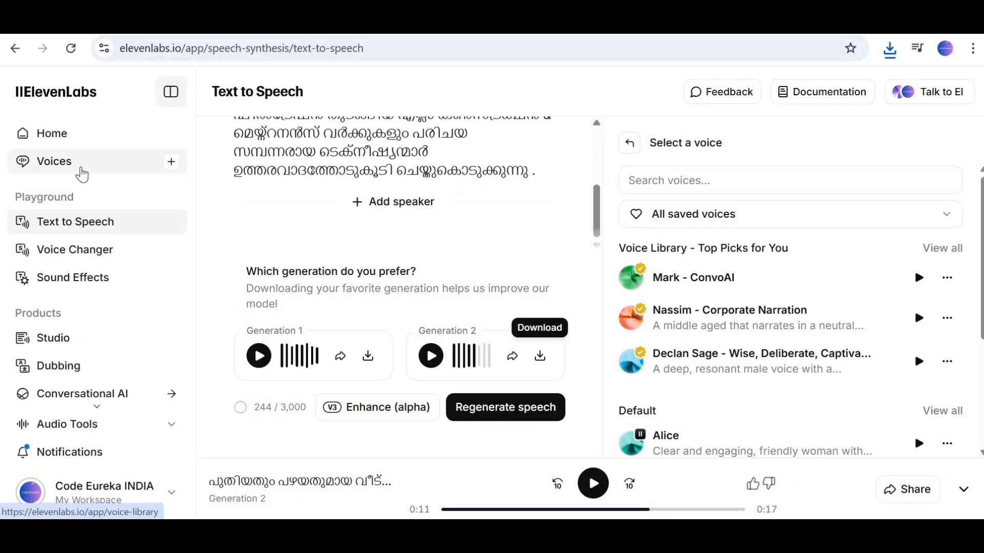
left_click(172, 166)
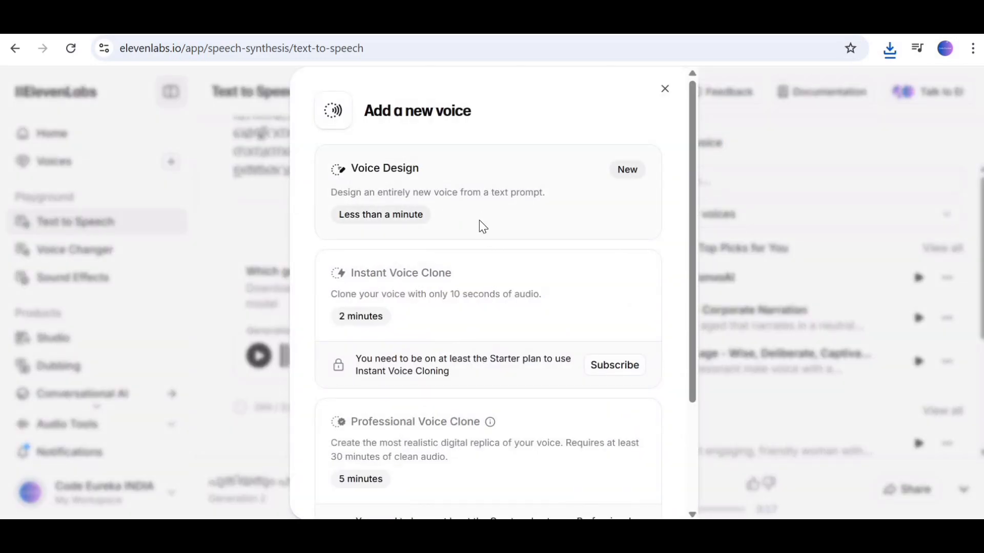
scroll(487, 226, "down", 3)
scroll(507, 230, "up", 3)
left_click(630, 177)
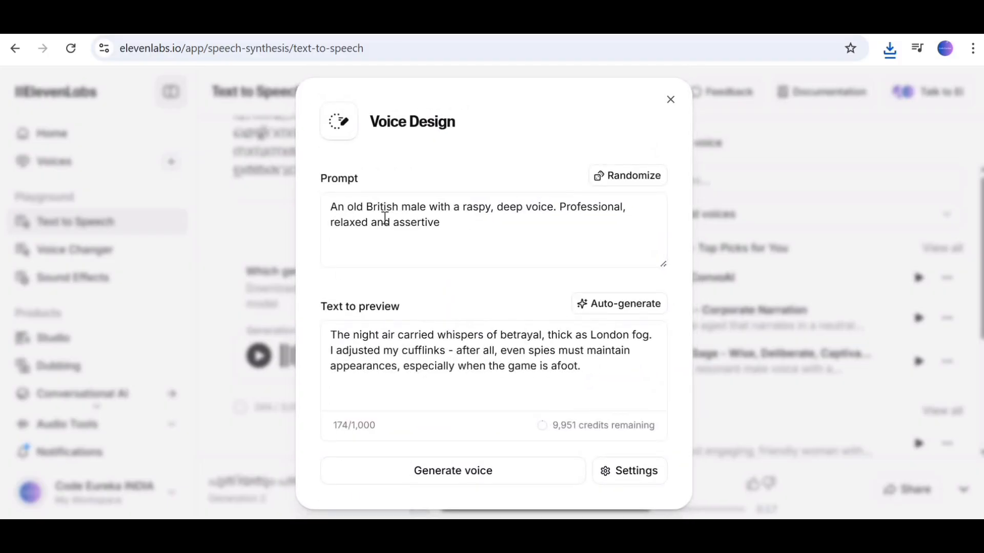
Replace "old British male" in the Voice Design prompt with "yong indian women"
triple_click(448, 224)
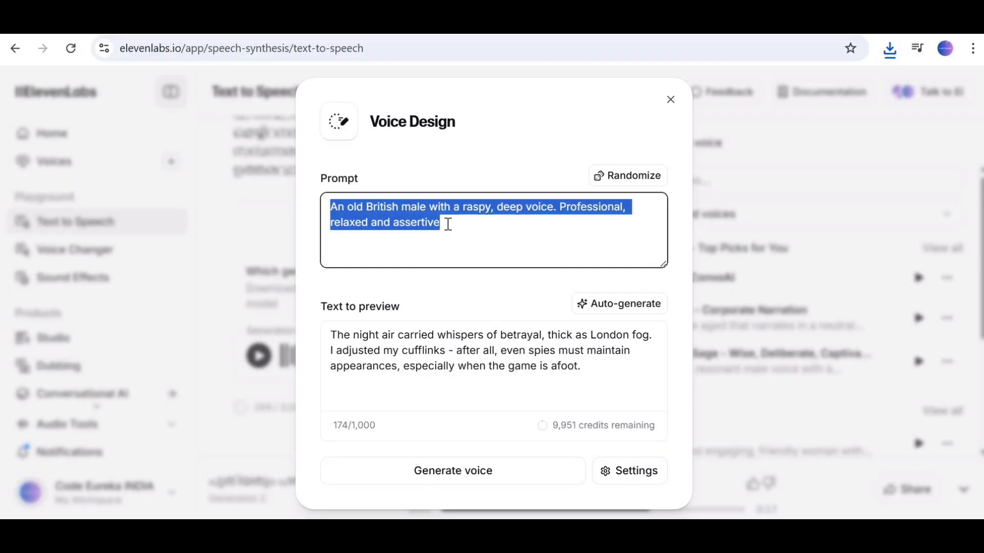
left_click(475, 234)
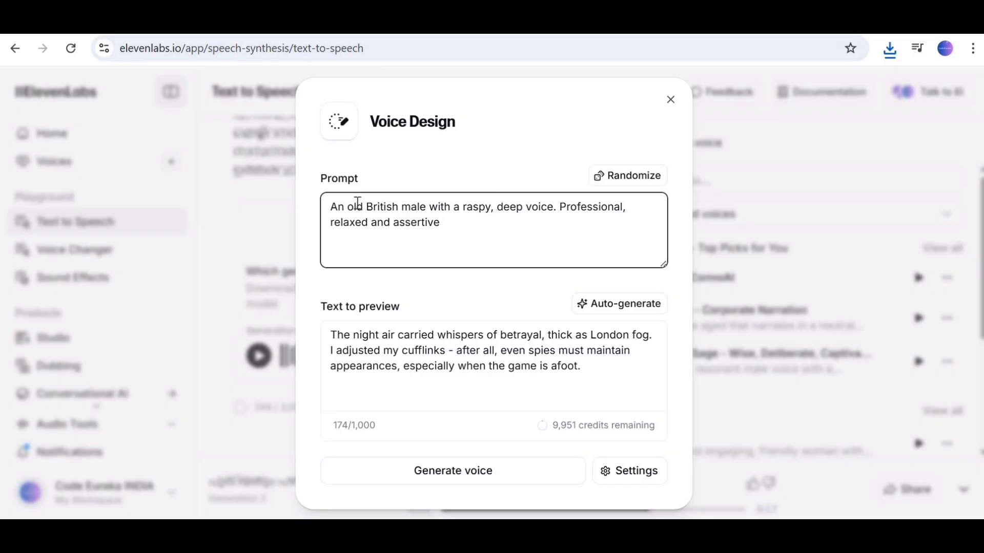
left_click(396, 208)
left_click_drag(345, 208, 429, 206)
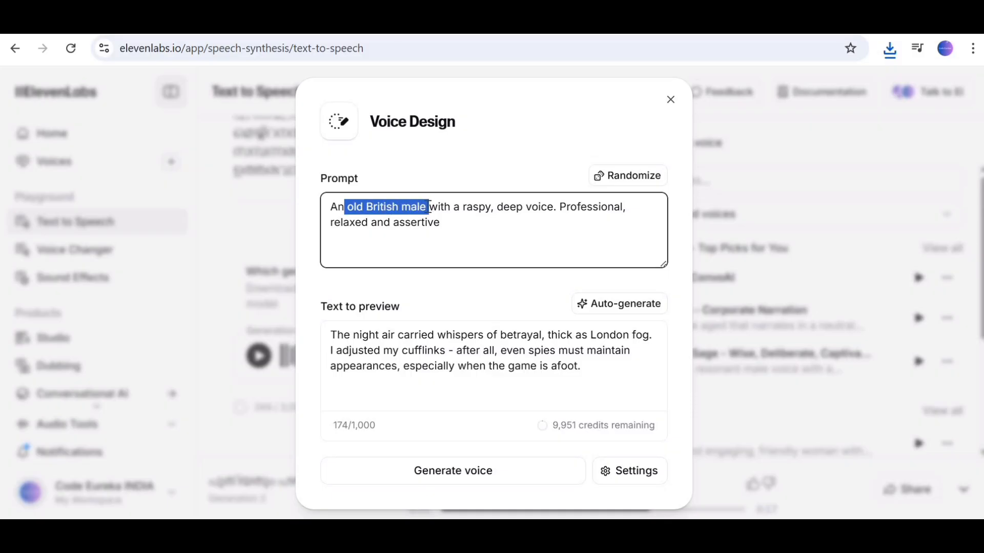
key("BackSpace")
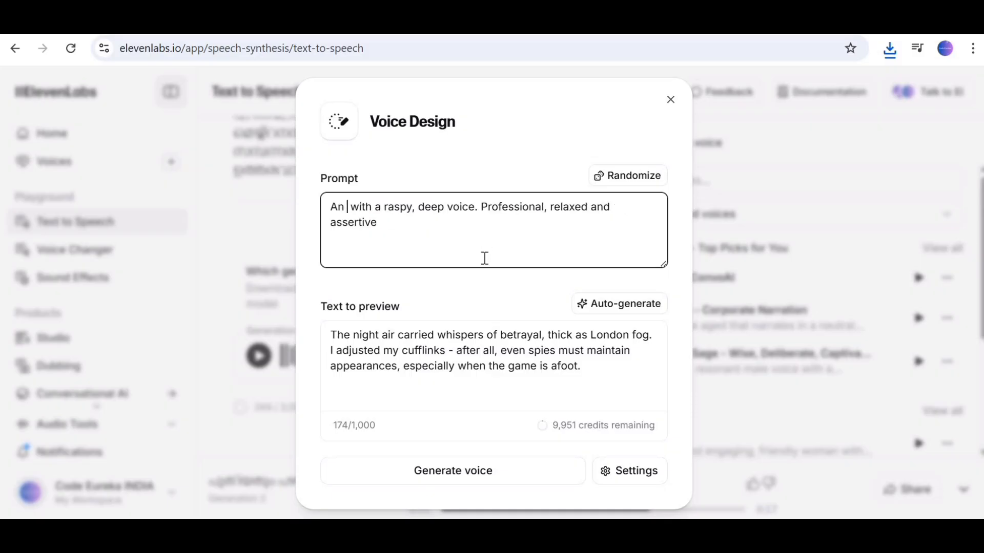
type("yong ")
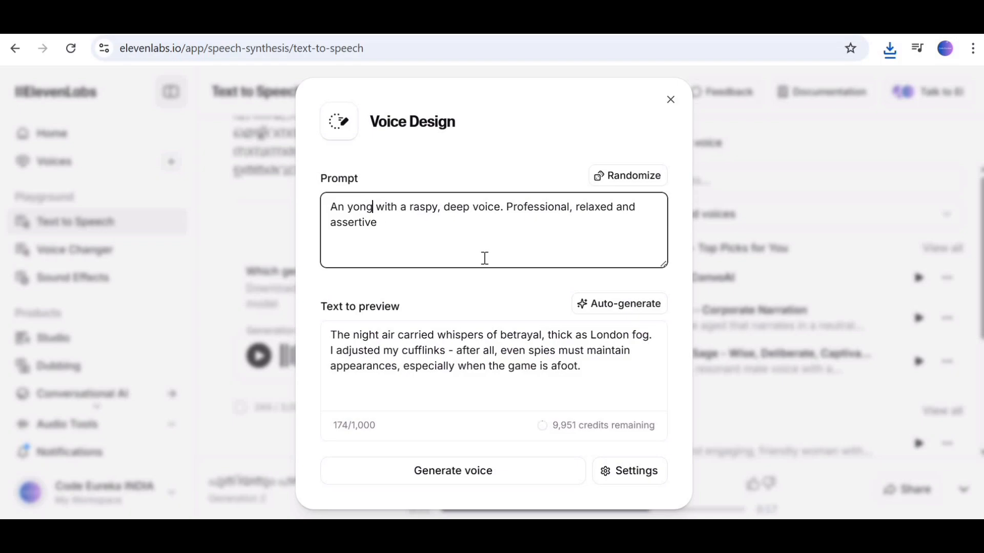
type("ind")
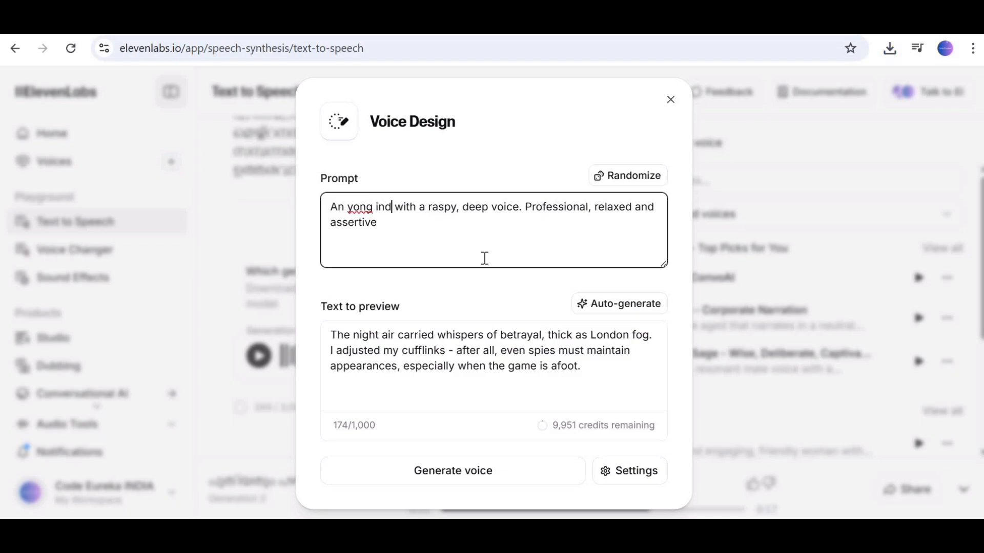
type("ian ")
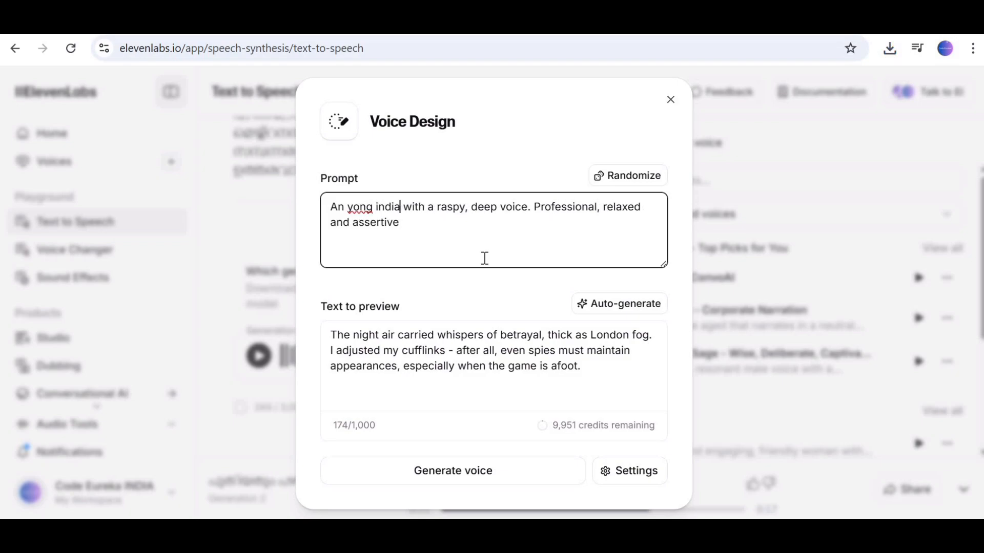
type("women")
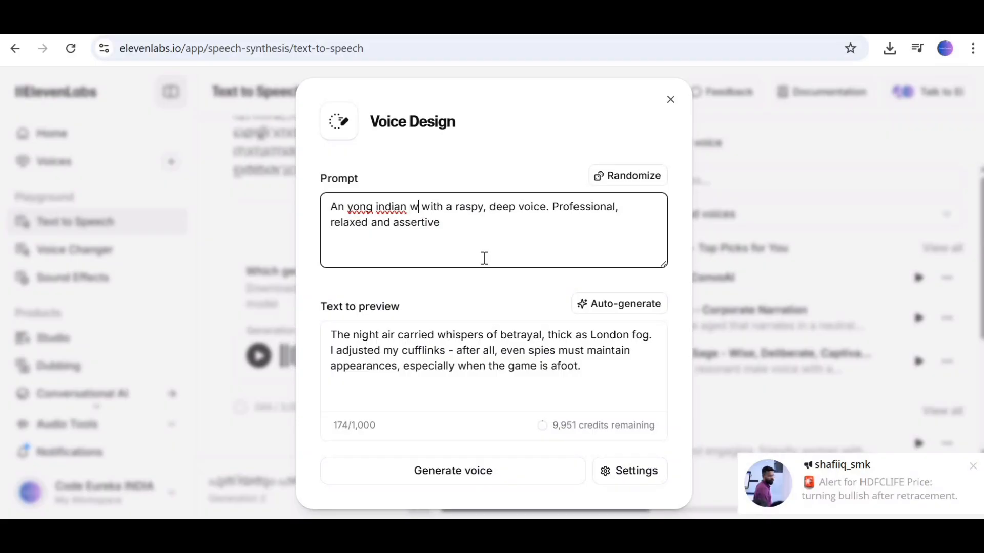
Apply the spelling suggestions "Indian" and "Yong" to the two flagged words in the voice prompt
right_click(399, 214)
left_click(421, 195)
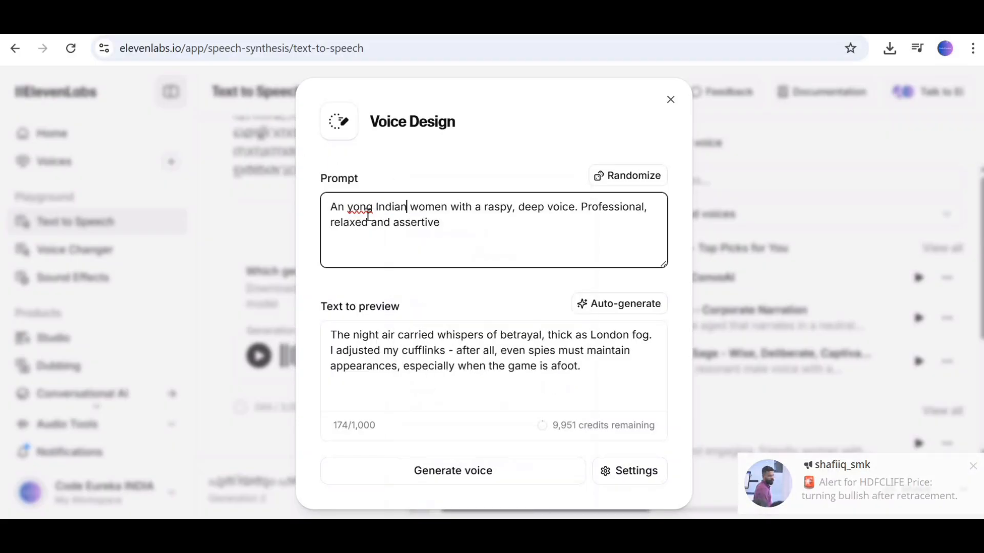
right_click(365, 213)
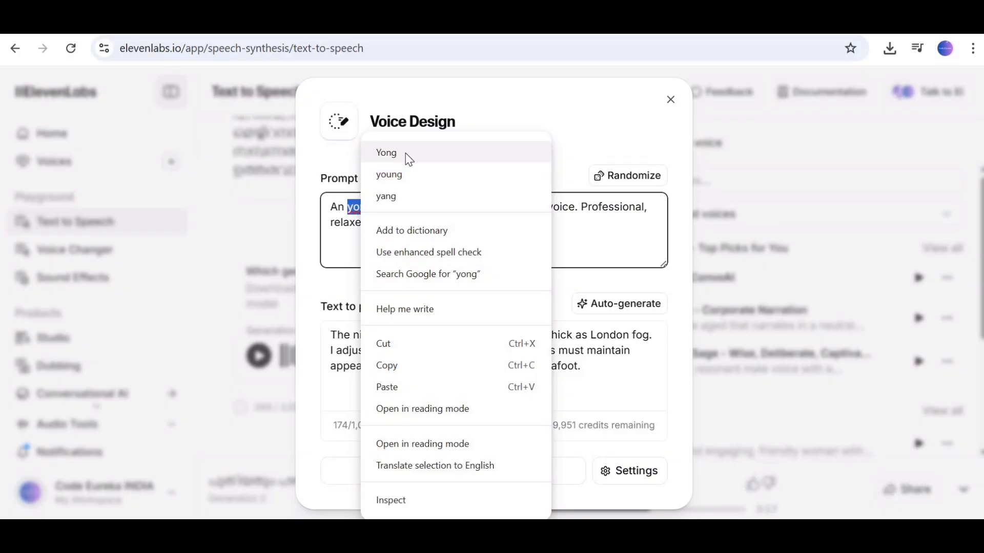
left_click(409, 153)
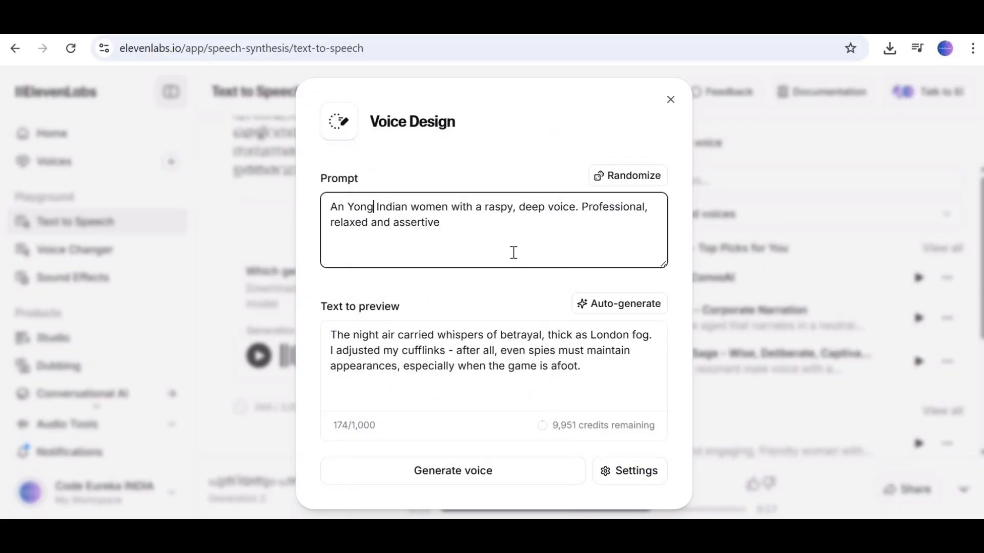
Generate voice candidates from the edited prompt and select Voice 1
left_click(469, 477)
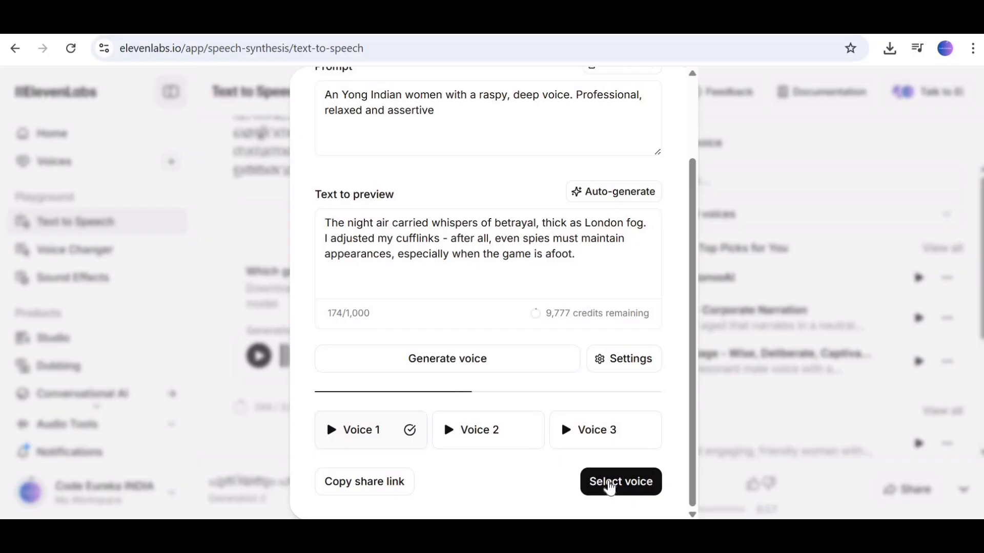
left_click(611, 485)
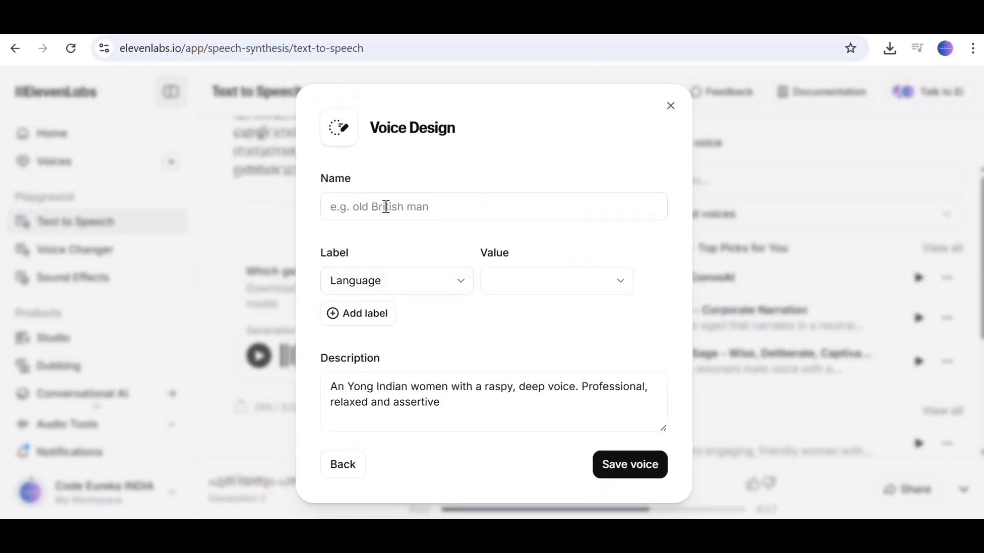
Name the designed voice "indian women", set its Language label to Malayalam and save it
left_click(386, 206)
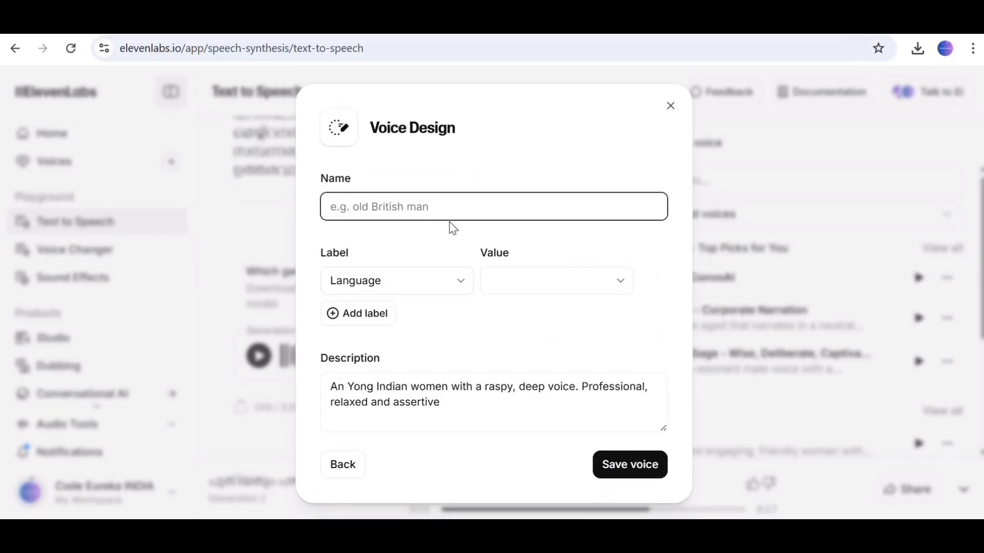
type("india")
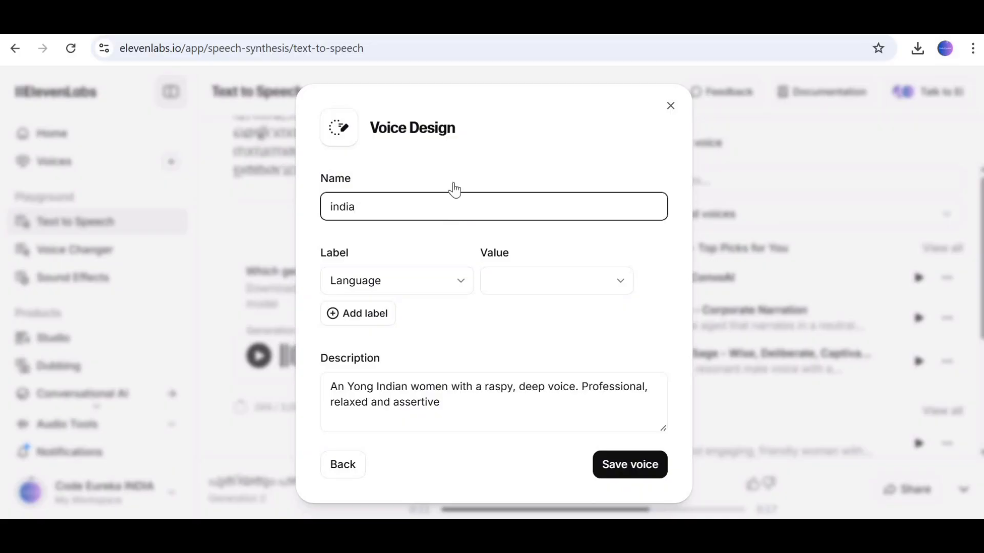
type("n women")
left_click(554, 290)
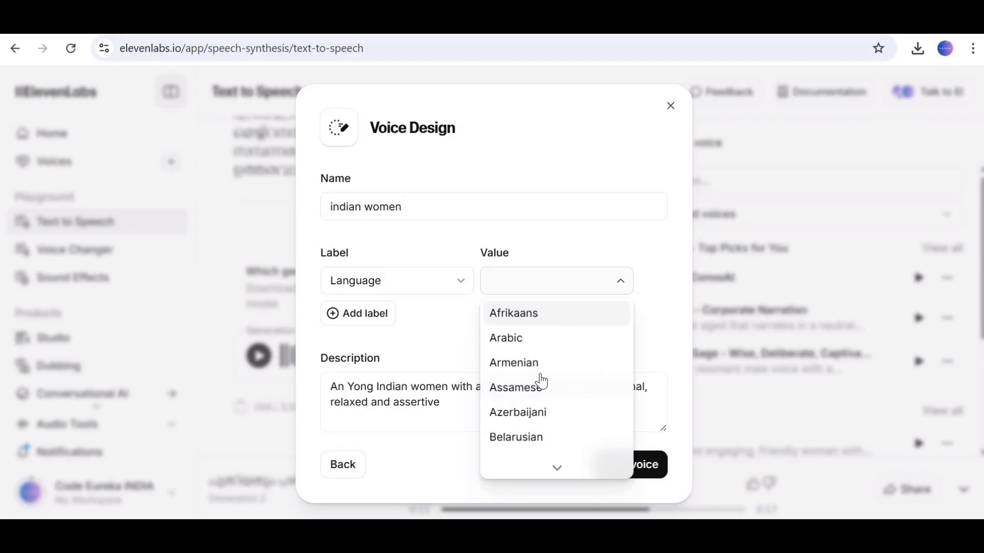
scroll(552, 377, "down", 1)
scroll(554, 377, "down", 15)
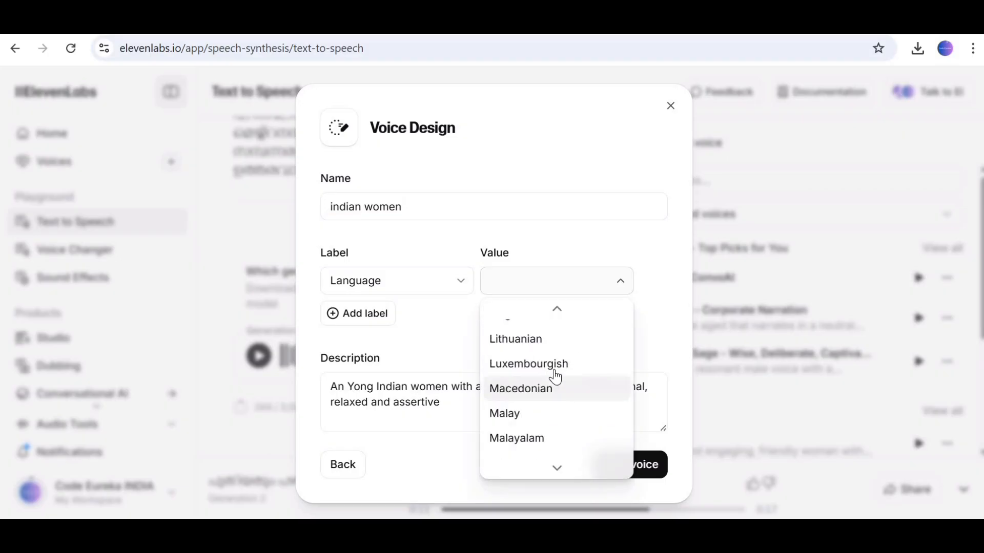
left_click(554, 448)
left_click(624, 469)
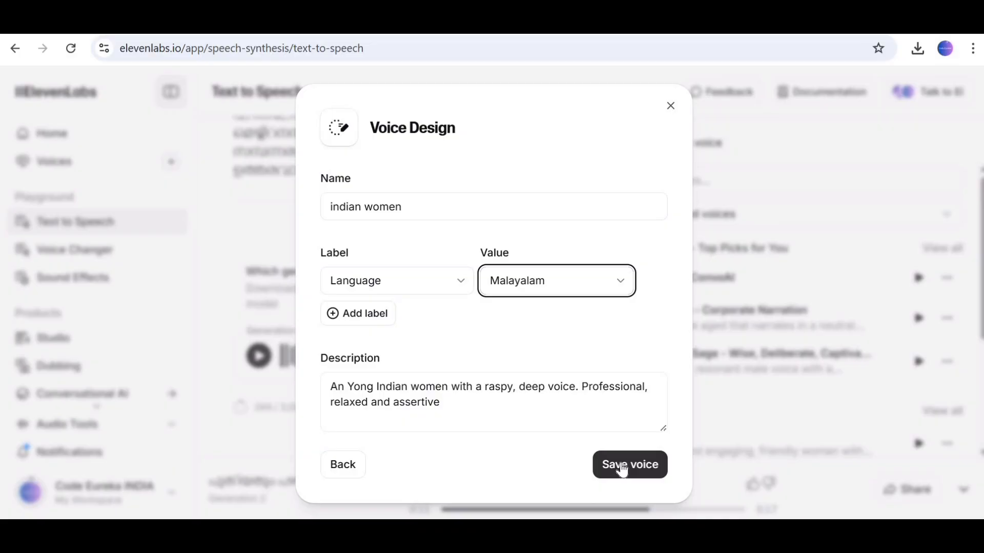
left_click(622, 469)
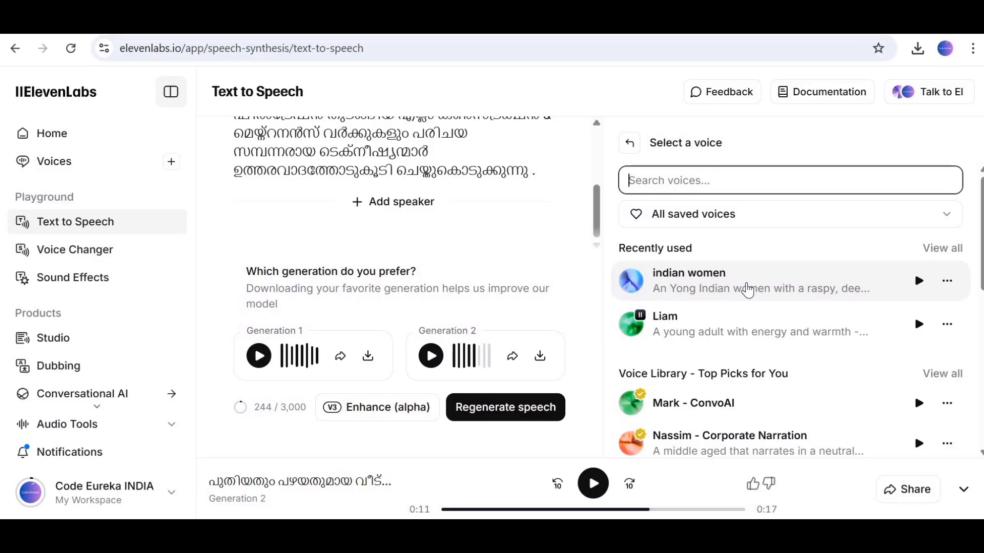
Choose the "indian women" voice for the Malayalam paragraph and generate the speech with it
left_click(748, 290)
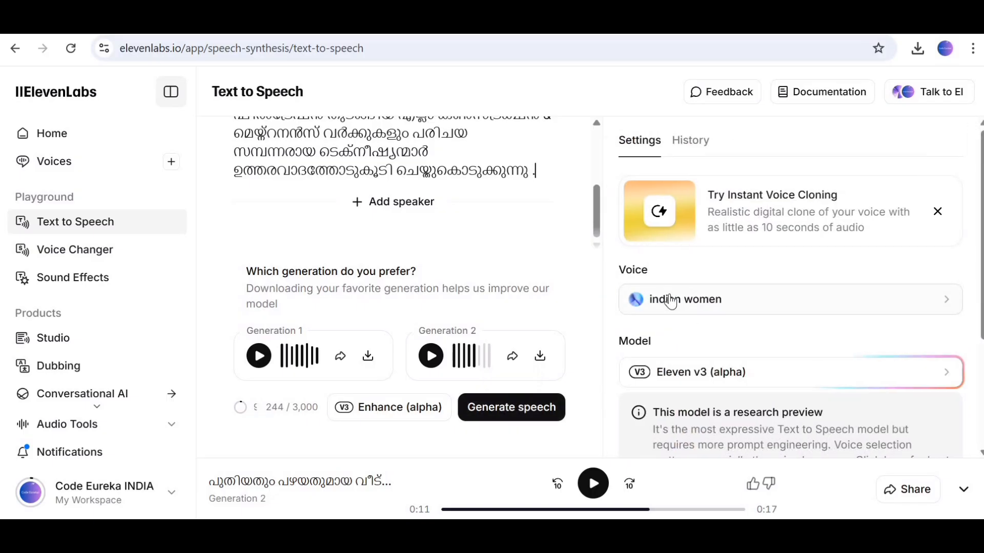
left_click(517, 413)
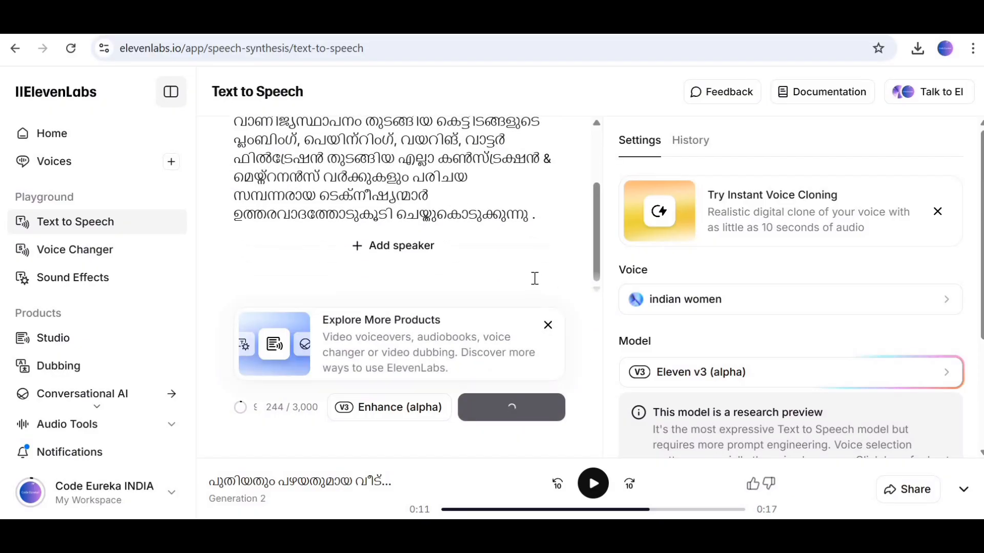
Dismiss the Explore More Products card and listen to Generation 1 and Generation 2 of the "indian women" speech
left_click(548, 326)
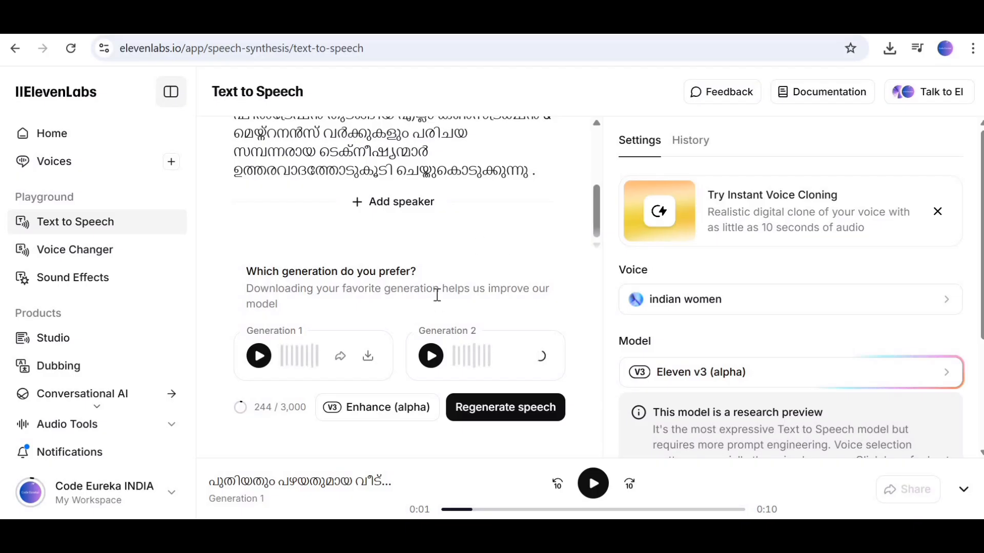
left_click(257, 358)
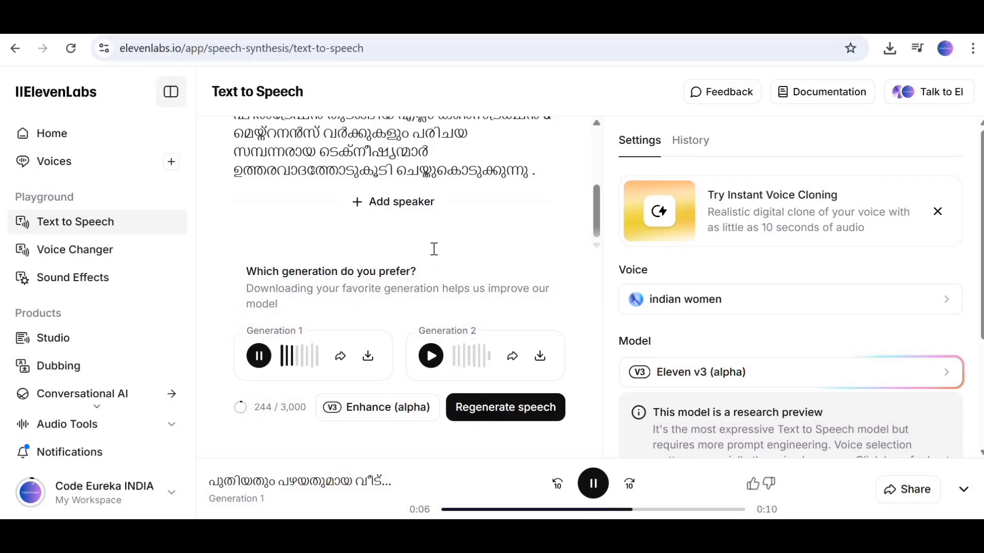
scroll(434, 250, "up", 2)
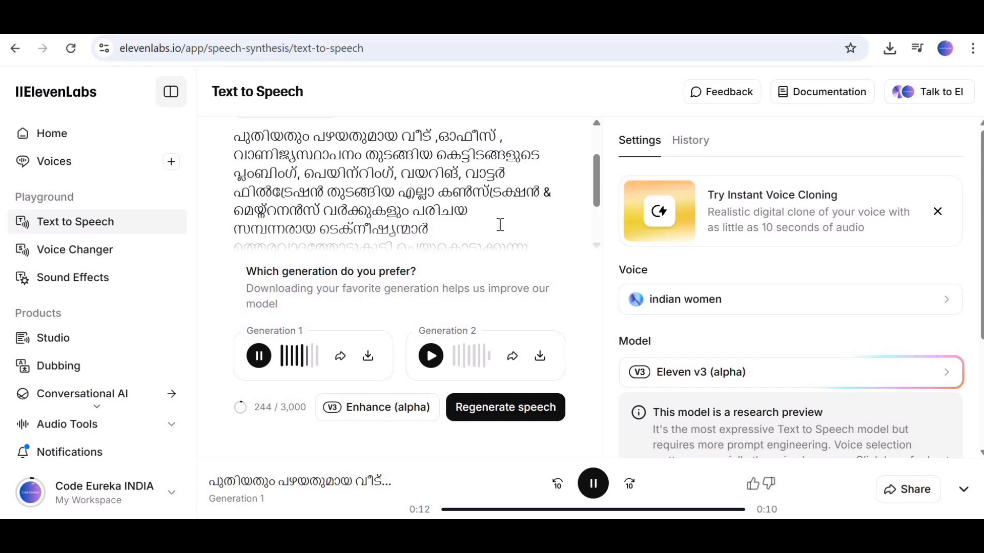
left_click(259, 356)
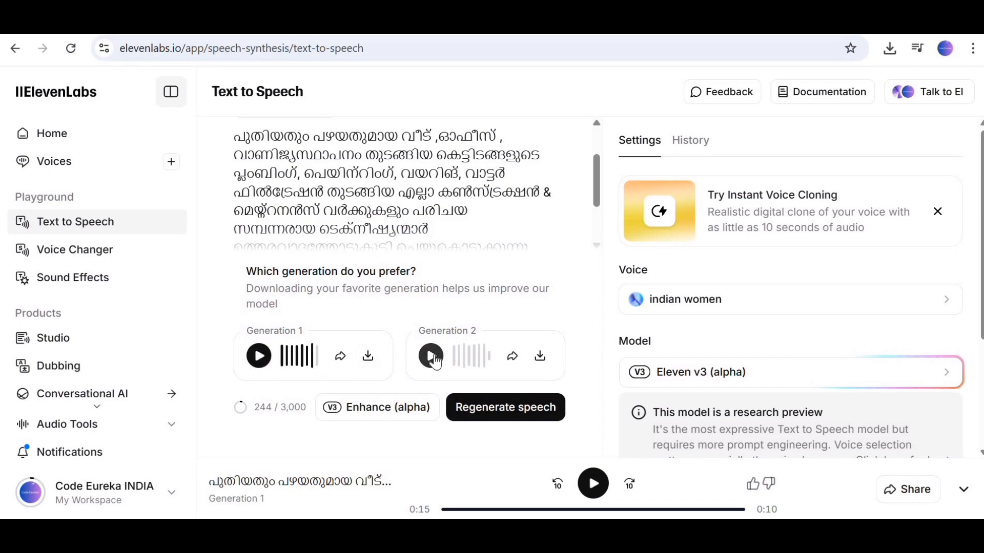
left_click(432, 359)
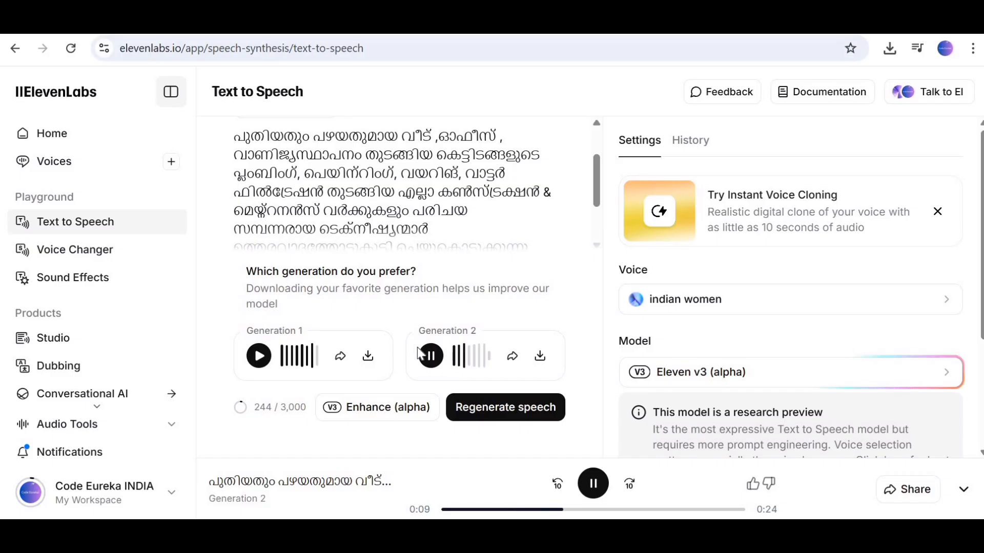
left_click(431, 357)
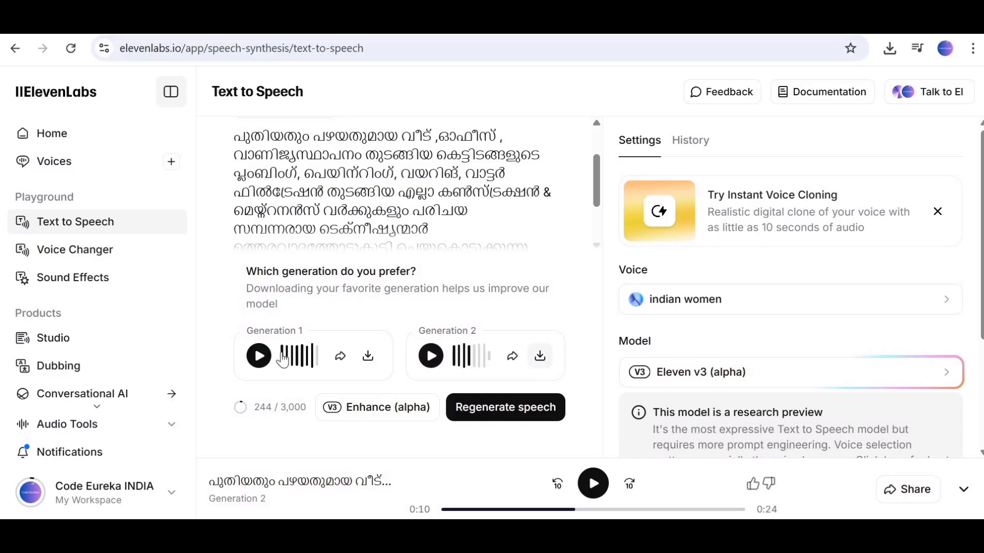
Download Generation 2 of the "indian women" speech and play the downloaded MP3 in the media player, pausing it after a short listen
left_click(540, 357)
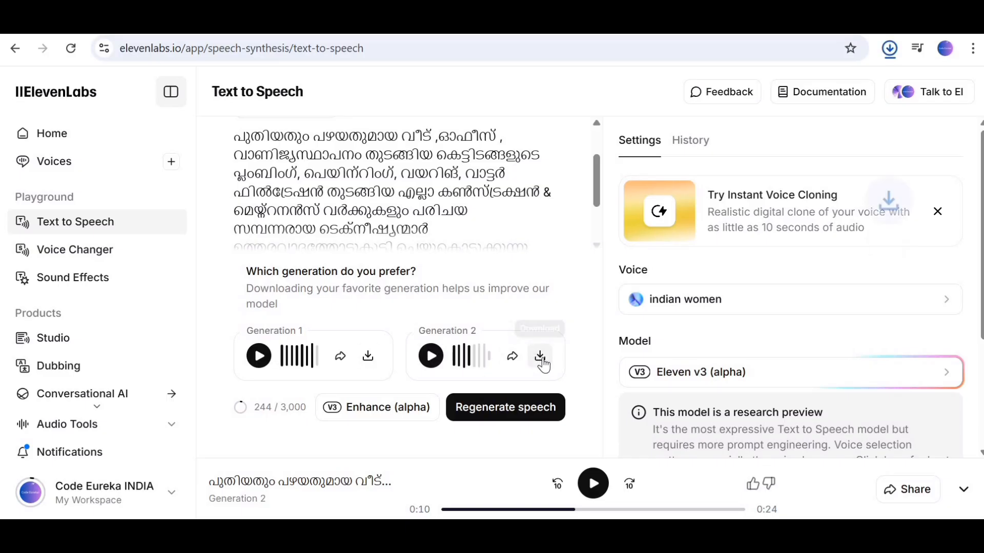
left_click(889, 49)
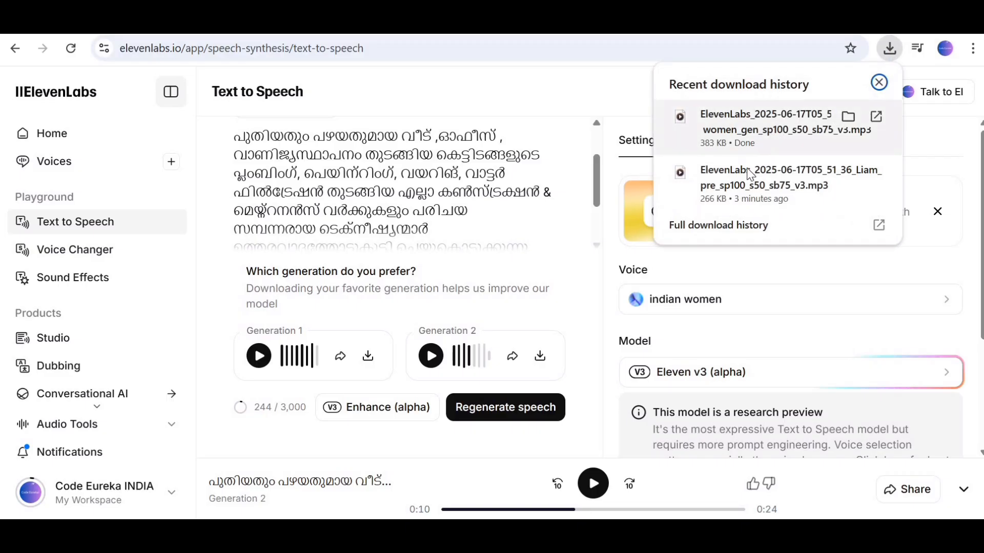
left_click(754, 134)
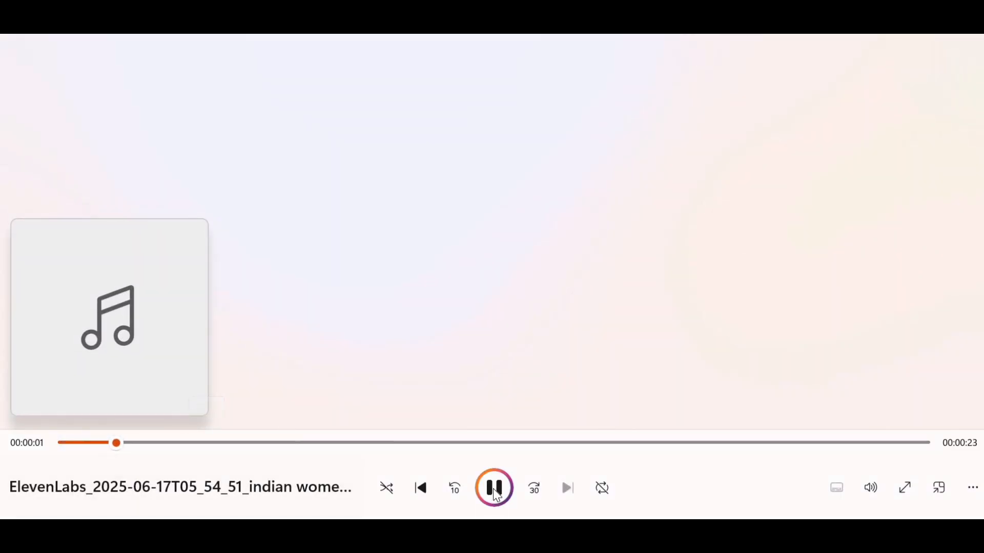
left_click(495, 489)
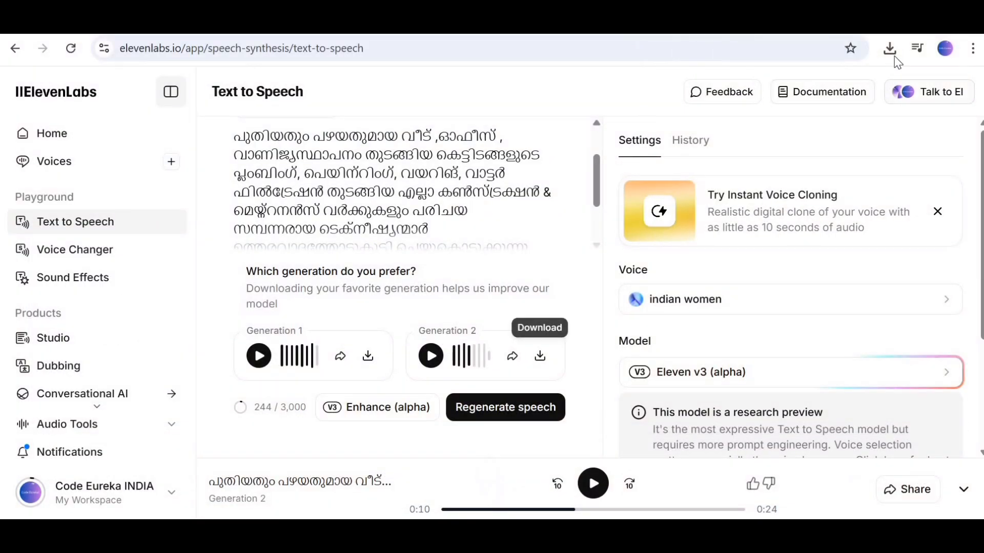
Open the earlier downloaded Liam MP3 from the recent downloads for playback
left_click(894, 58)
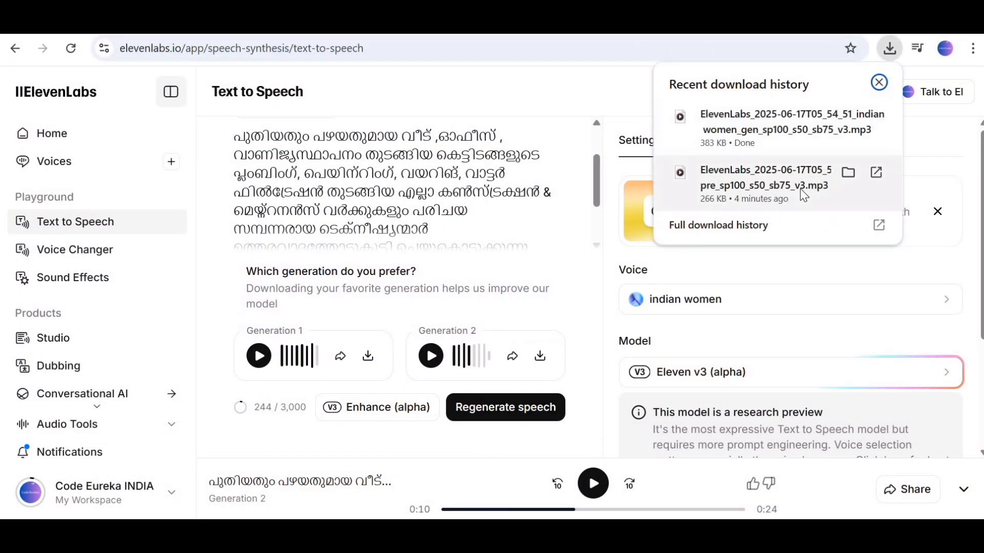
left_click(801, 189)
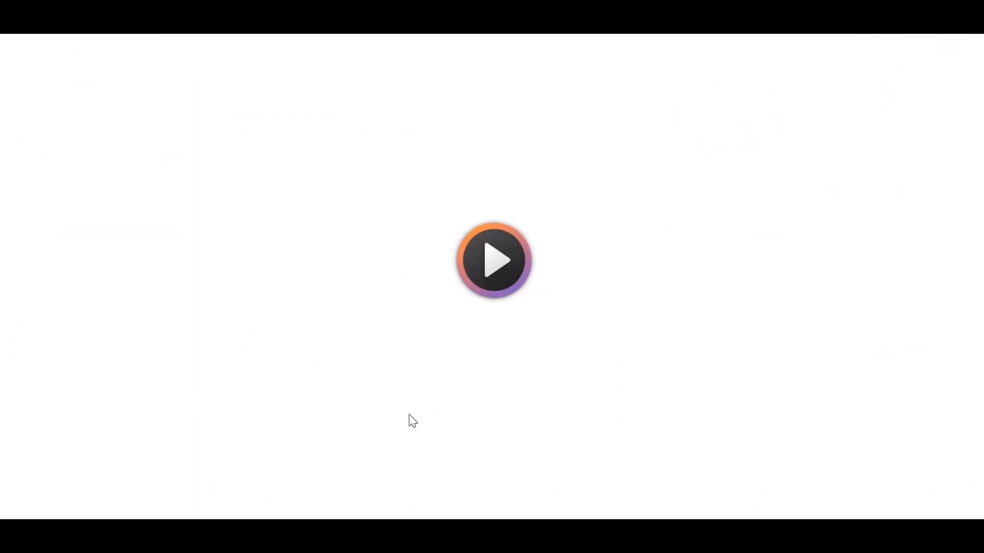